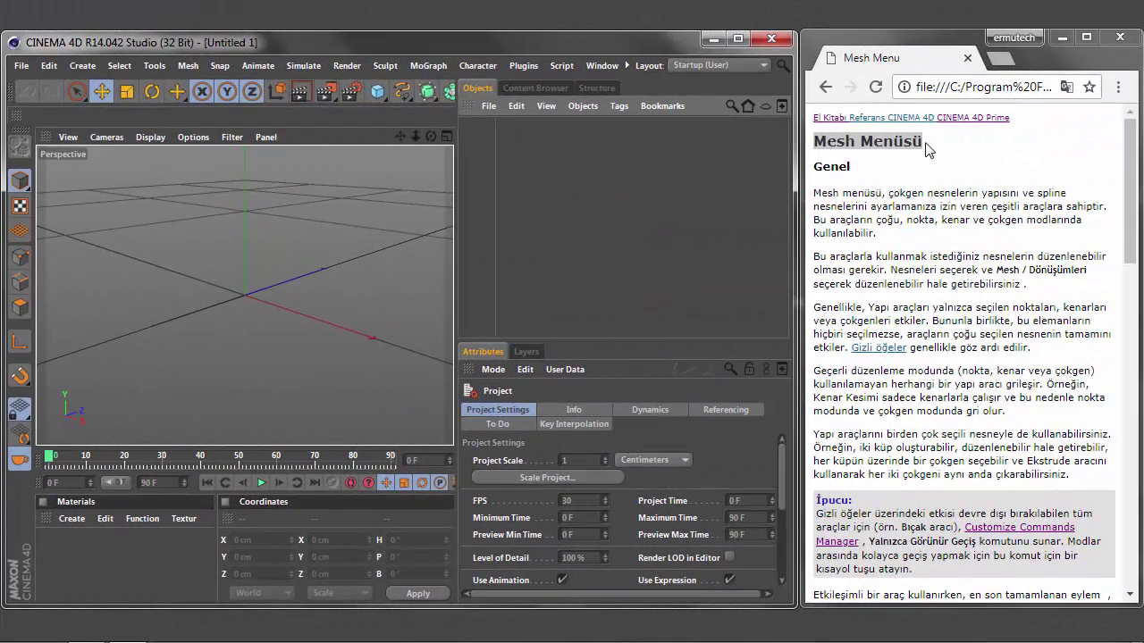
- Set the Mesh menu help page aside and show Cinema 4D's Mesh > Create Tools submenu
left_click(926, 148)
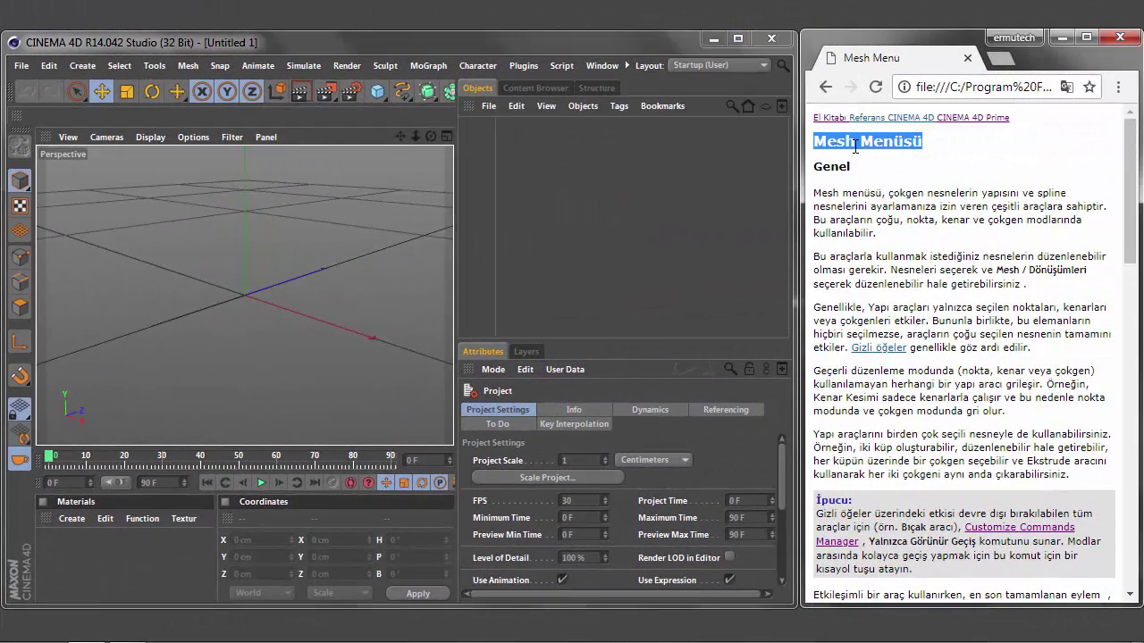
left_click(188, 66)
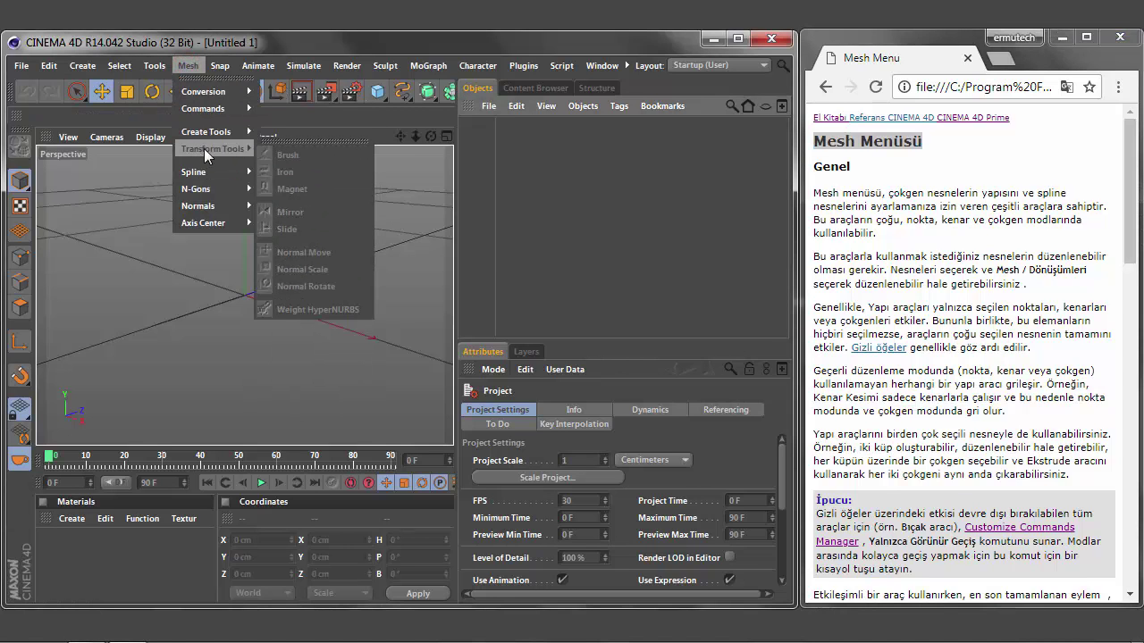
mouse_move(207, 132)
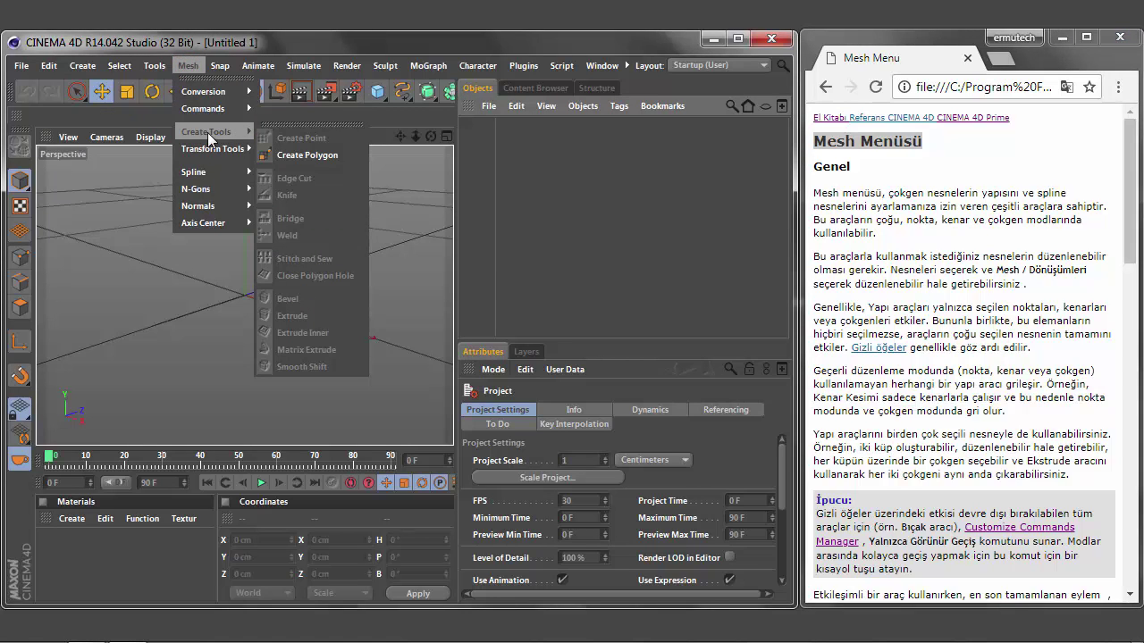
- Float the Create Tools palette in the viewport, add an editable cube, and enter Polygons mode
left_click(305, 124)
left_click_drag(306, 112, 95, 165)
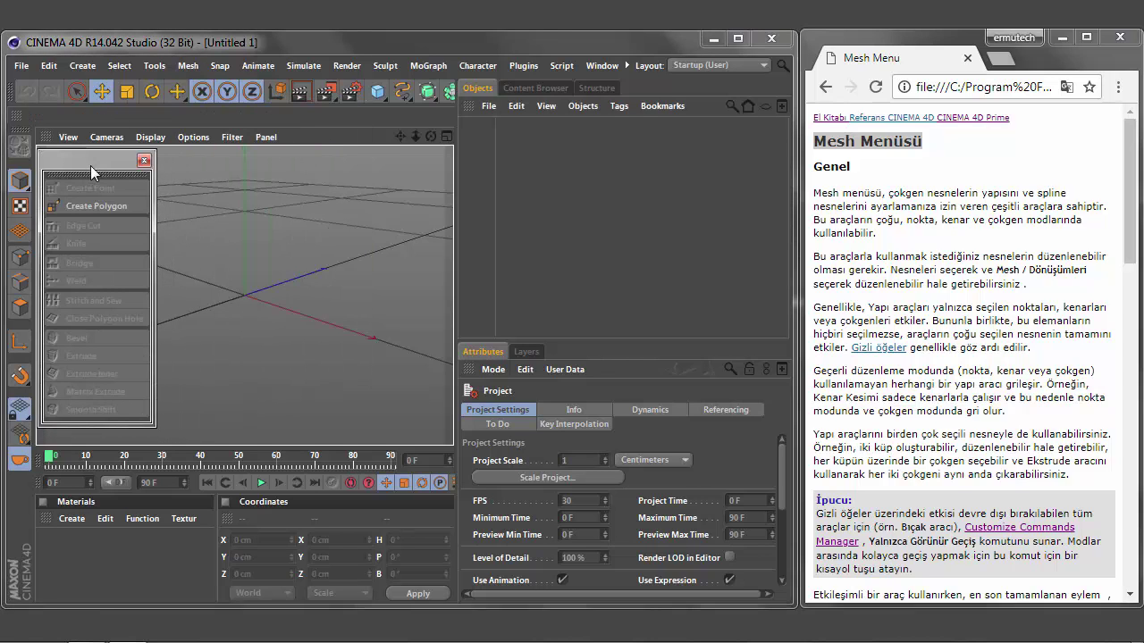
left_click(377, 96)
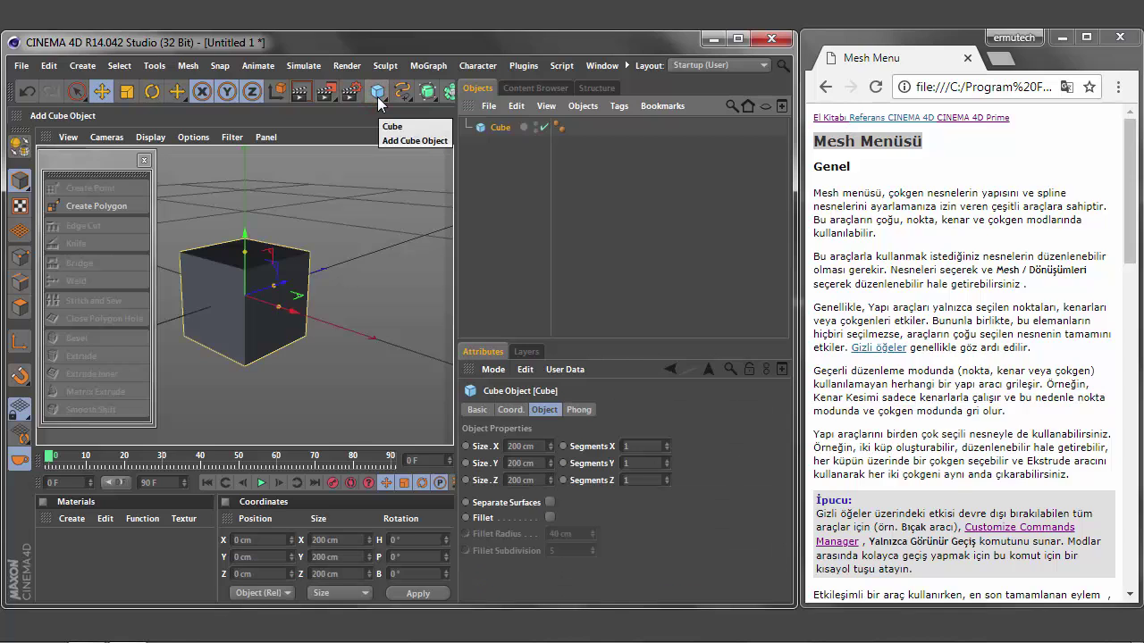
left_click(20, 150)
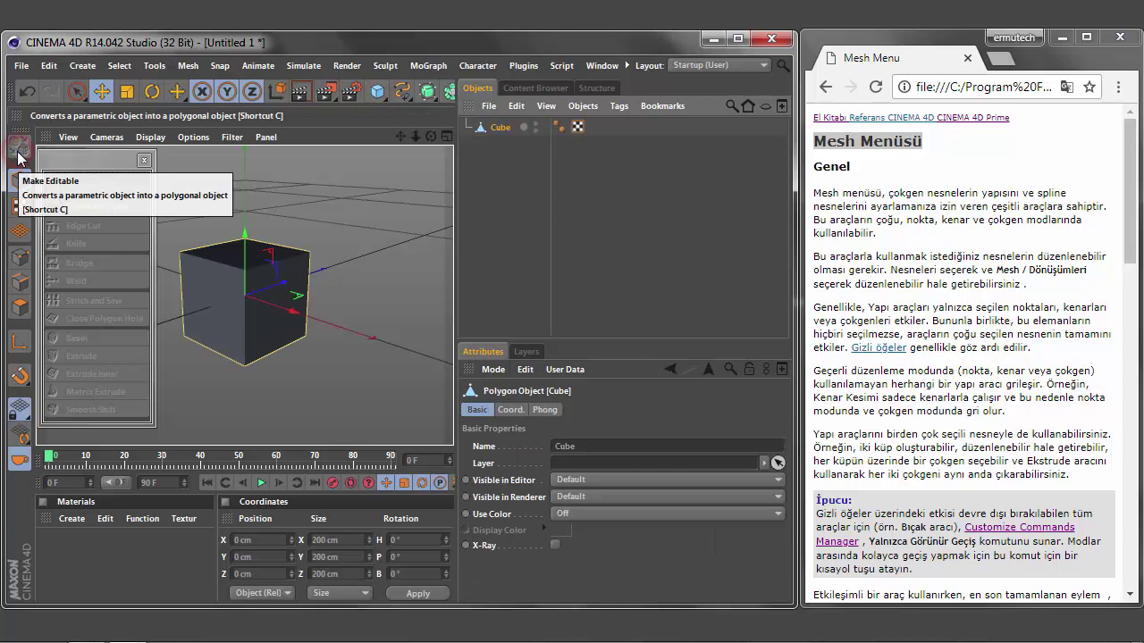
left_click(20, 305)
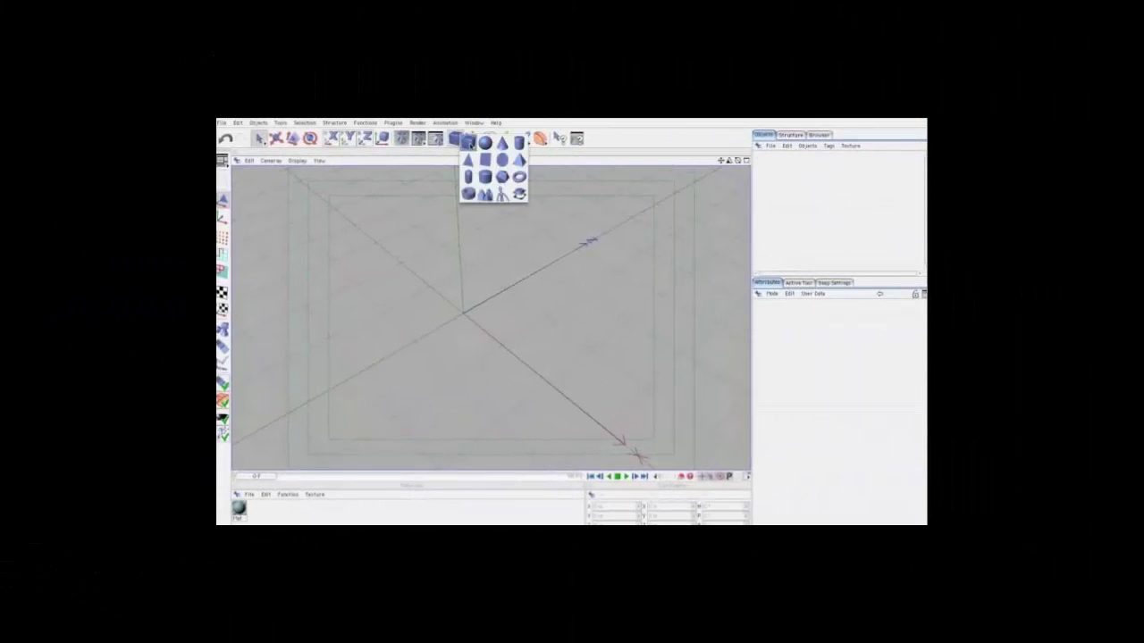
- Add two cubes and slide Cube.1 along X so they sit side by side
left_click(467, 142)
left_click_drag(722, 162, 721, 162)
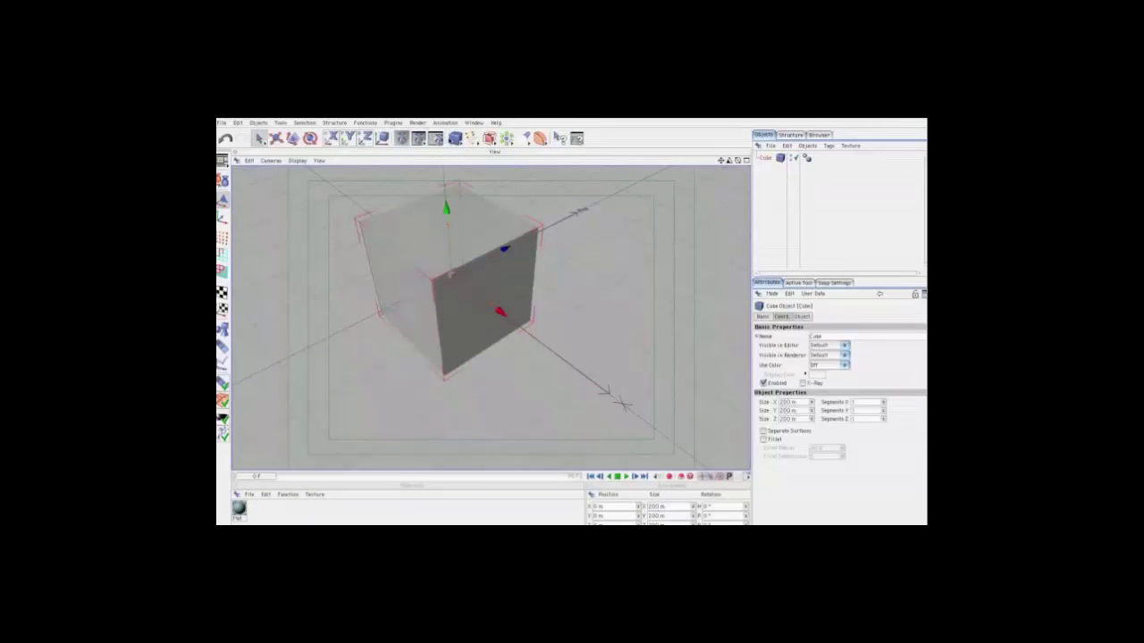
left_click(455, 137)
left_click(469, 143)
mouse_move(502, 314)
left_mouse_down()
mouse_move(572, 330)
mouse_move(651, 388)
left_mouse_up()
left_click_drag(740, 162, 572, 329)
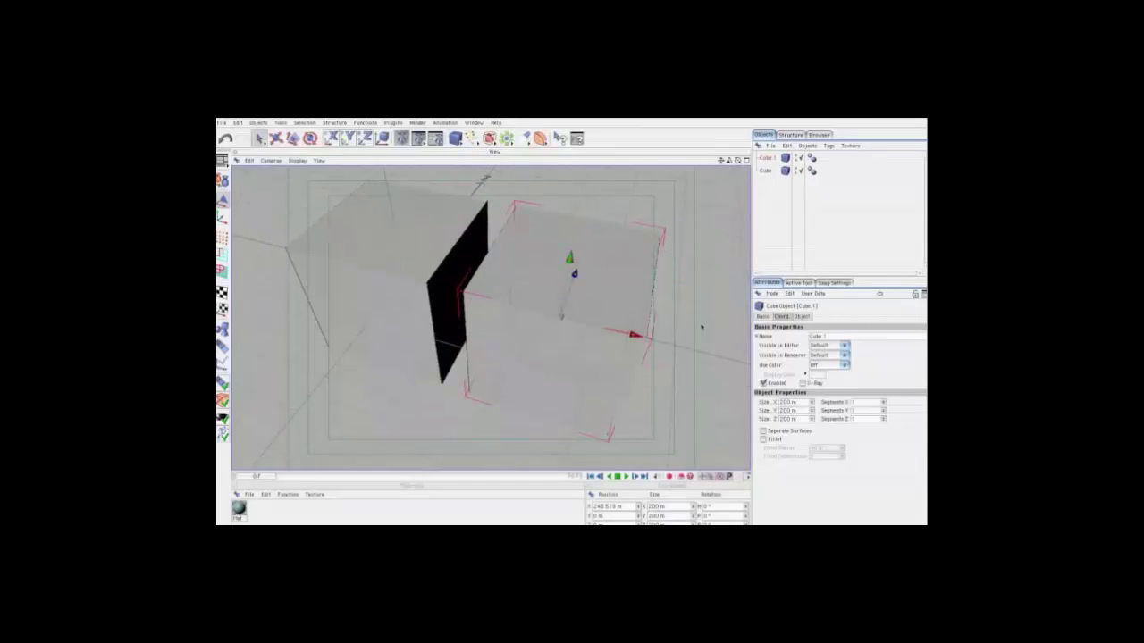
- Enable Fillet on Cube.1 with a smaller Fillet Radius, then render the view
left_click(764, 439)
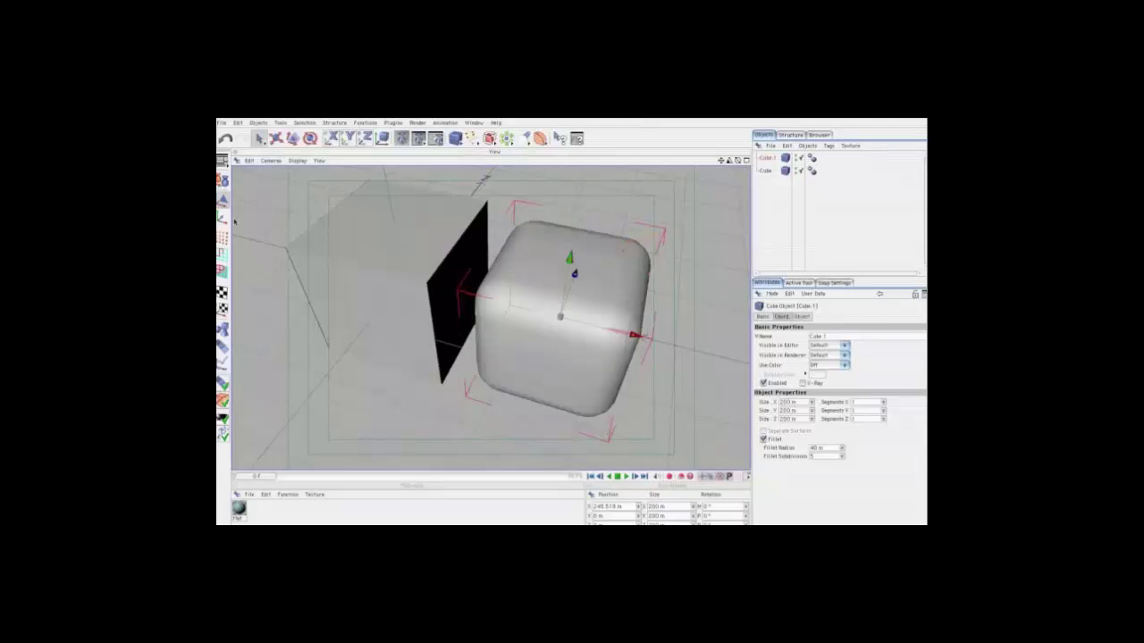
left_click(275, 137)
left_click_drag(626, 257, 572, 329)
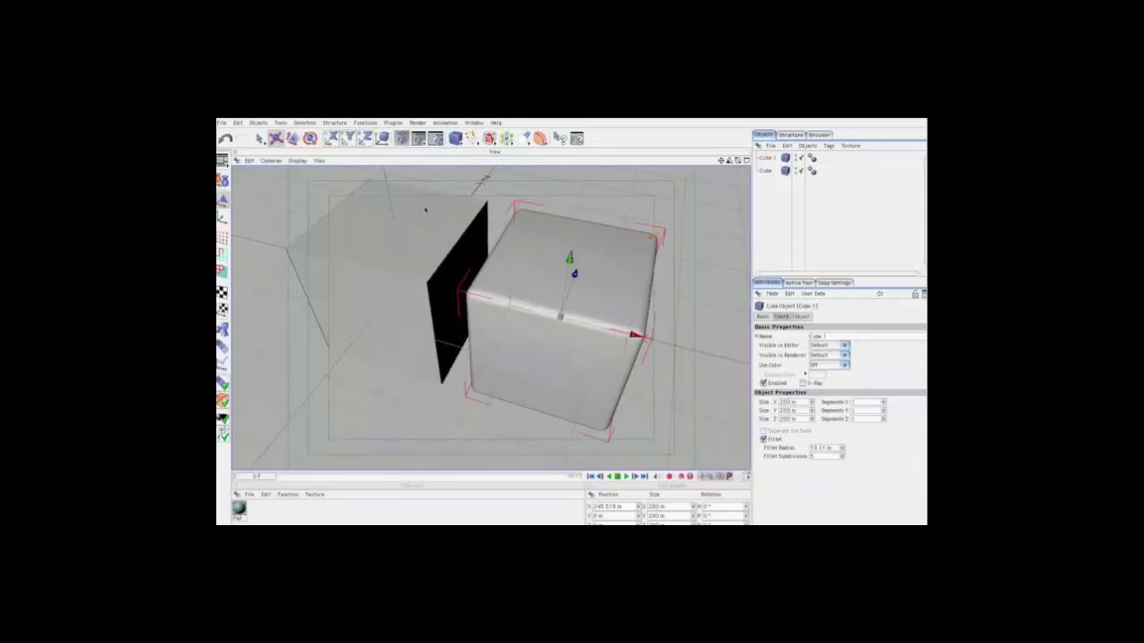
left_click(399, 139)
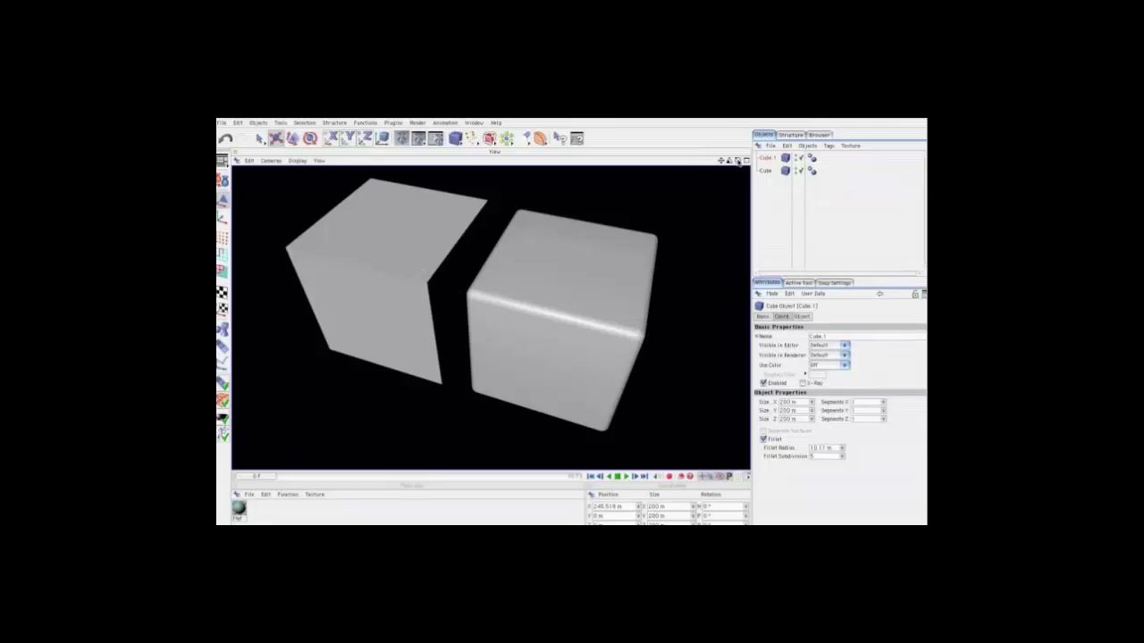
- Lower Cube.1's fillet radius to 2.035 m, compare renders, then delete both cubes
left_click_drag(738, 161, 395, 250)
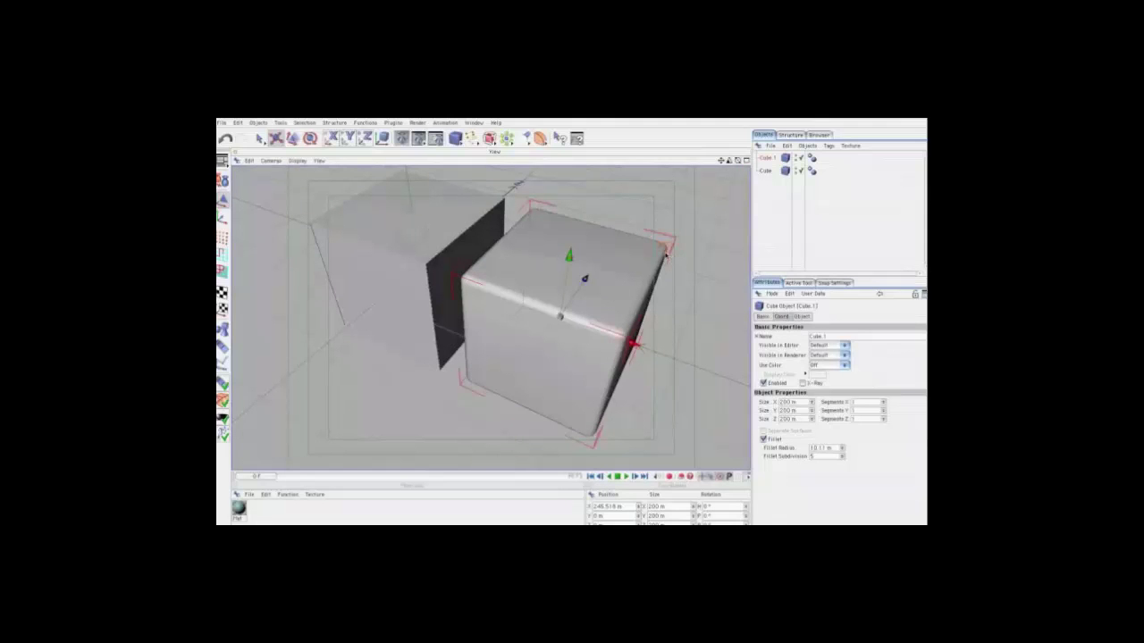
left_click_drag(666, 254, 572, 329)
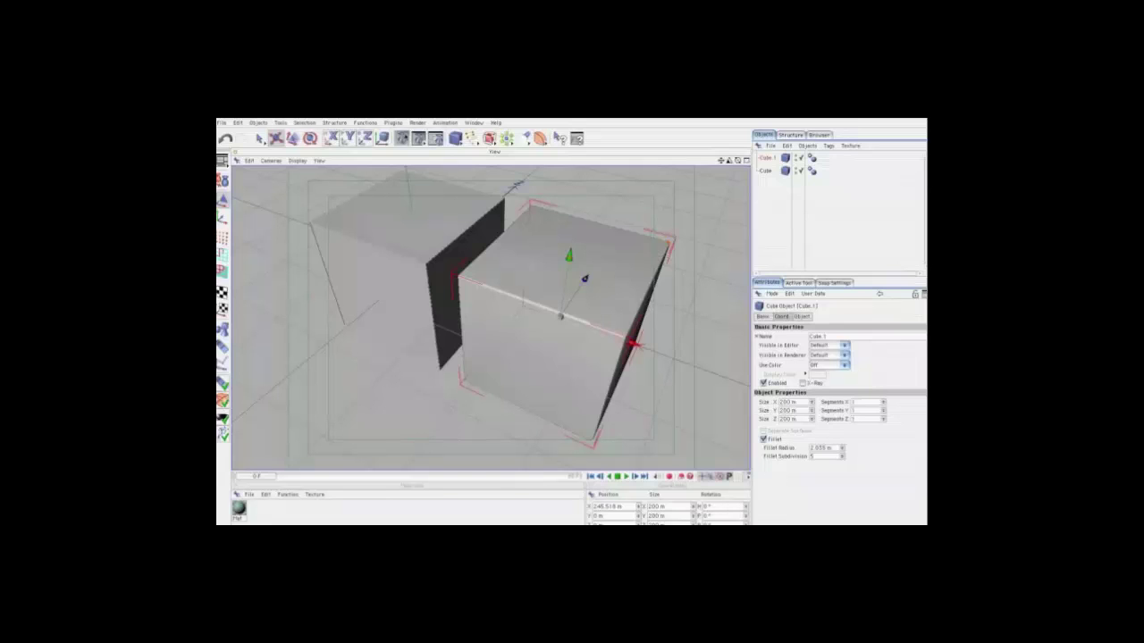
key("ctrl+r")
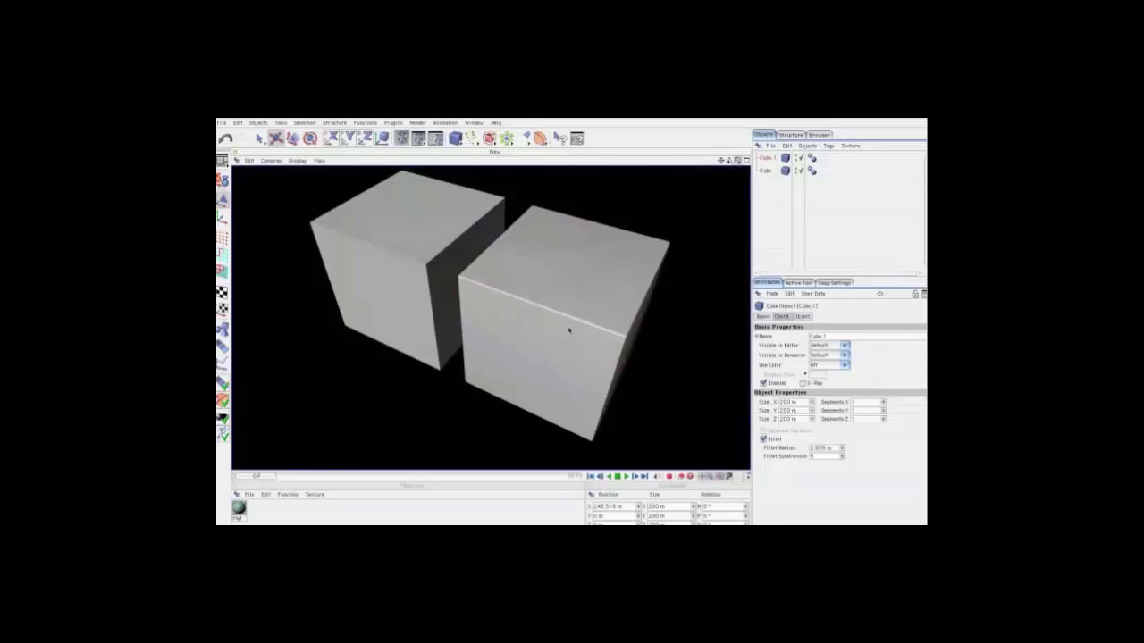
key("ctrl+shift+z")
key("ctrl+shift+z")
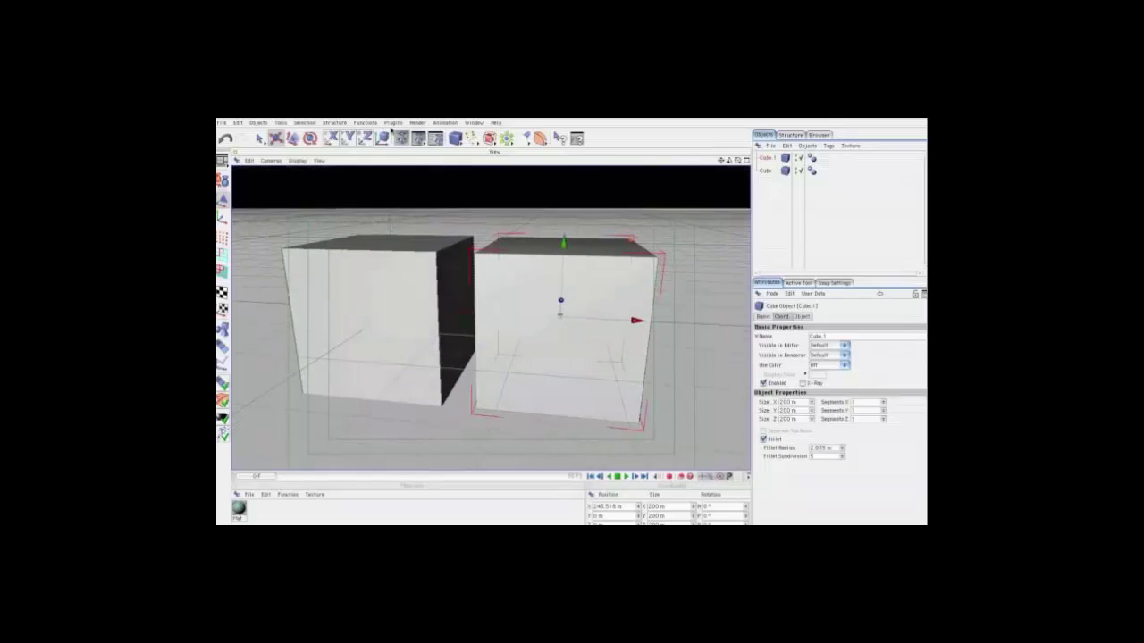
left_click(399, 136)
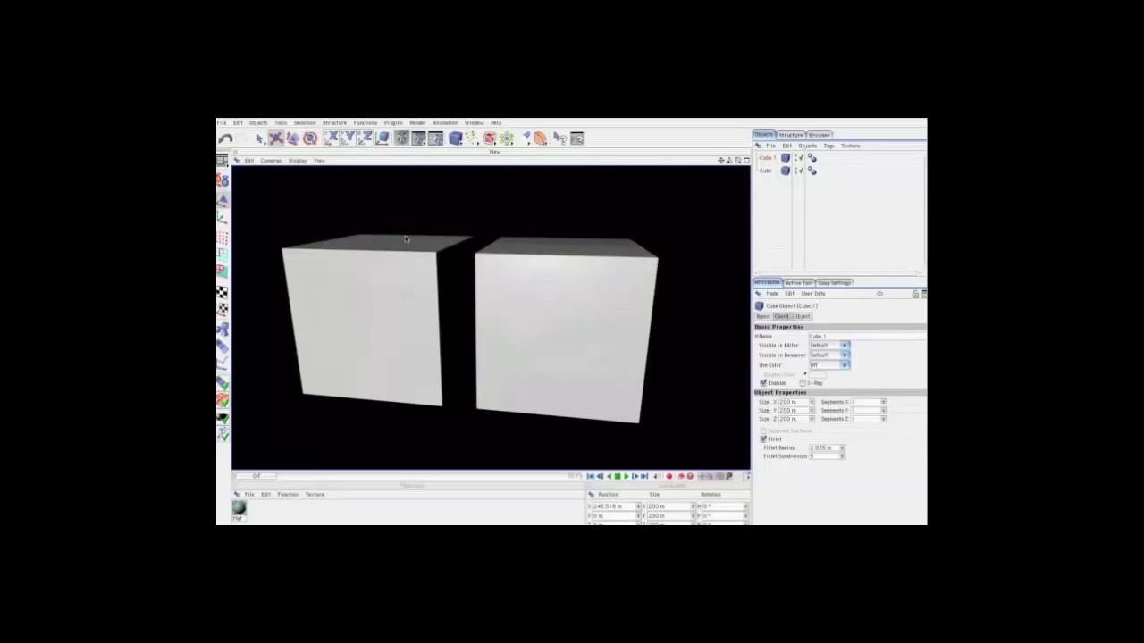
left_click(772, 158, "shift")
key("Delete")
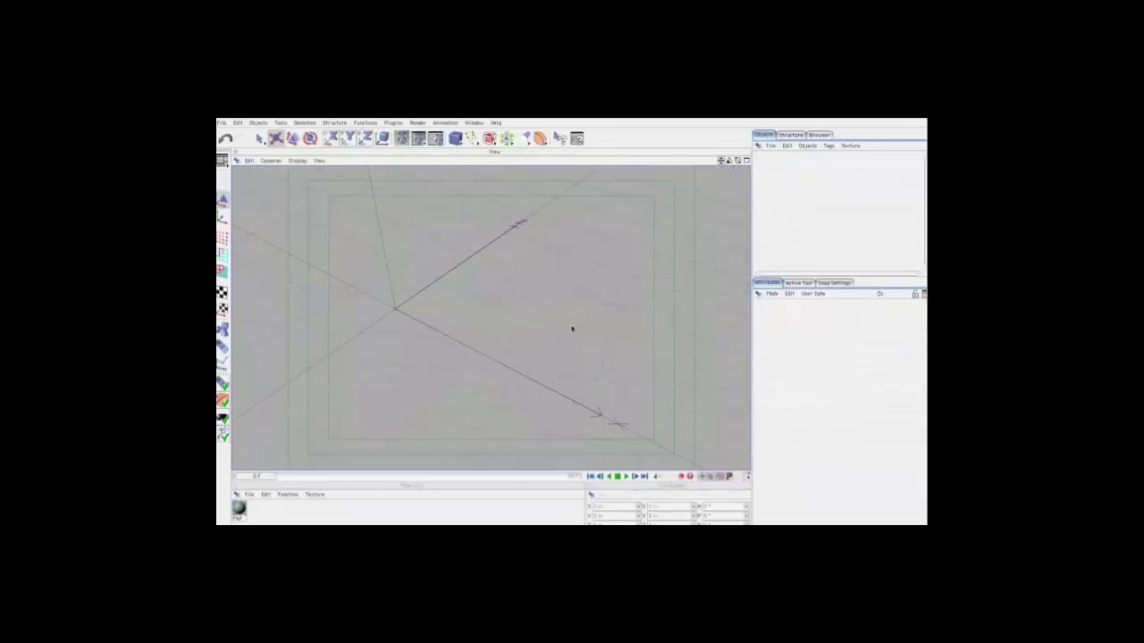
- Add a new cube, make it editable with C, and switch to Edges mode
left_click_drag(572, 326, 722, 162, "alt")
left_click_drag(459, 141, 465, 142)
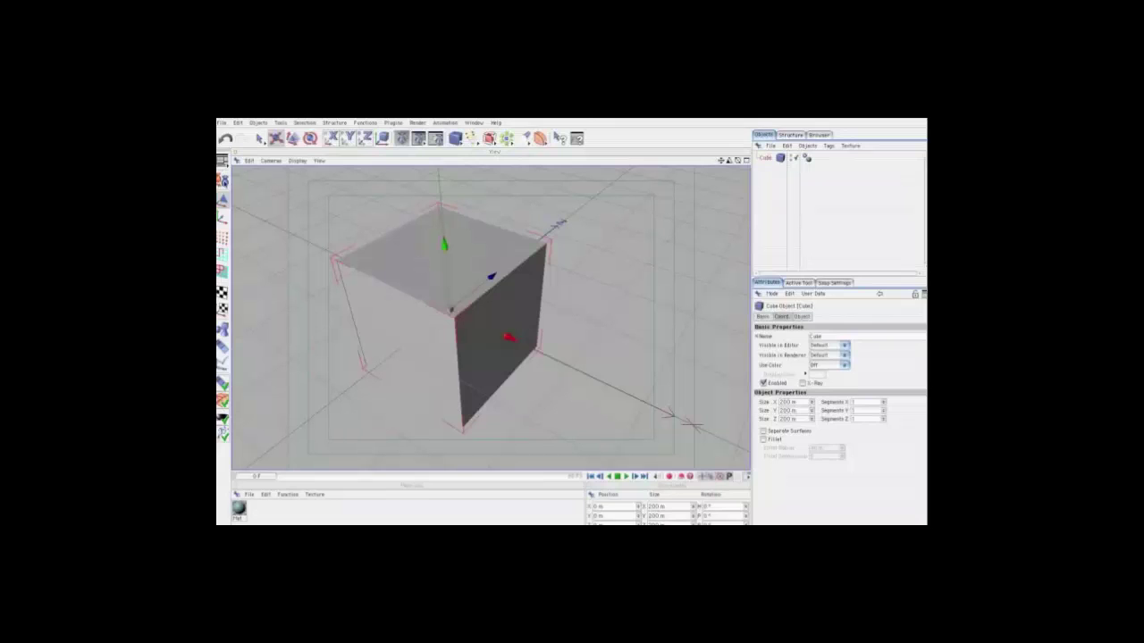
key("c")
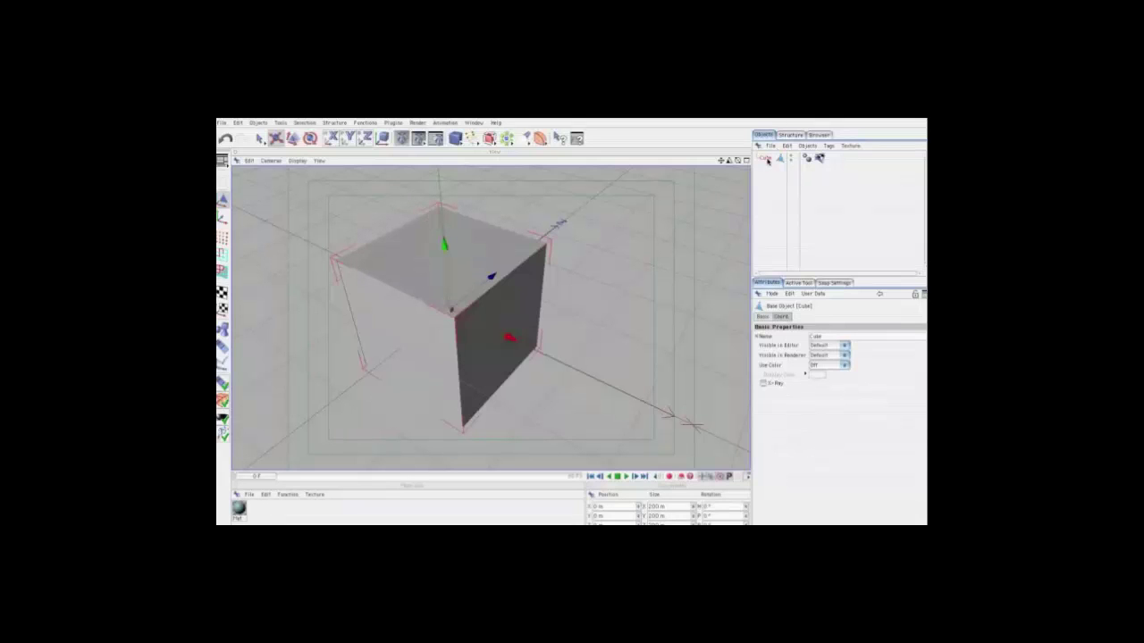
left_click(222, 255)
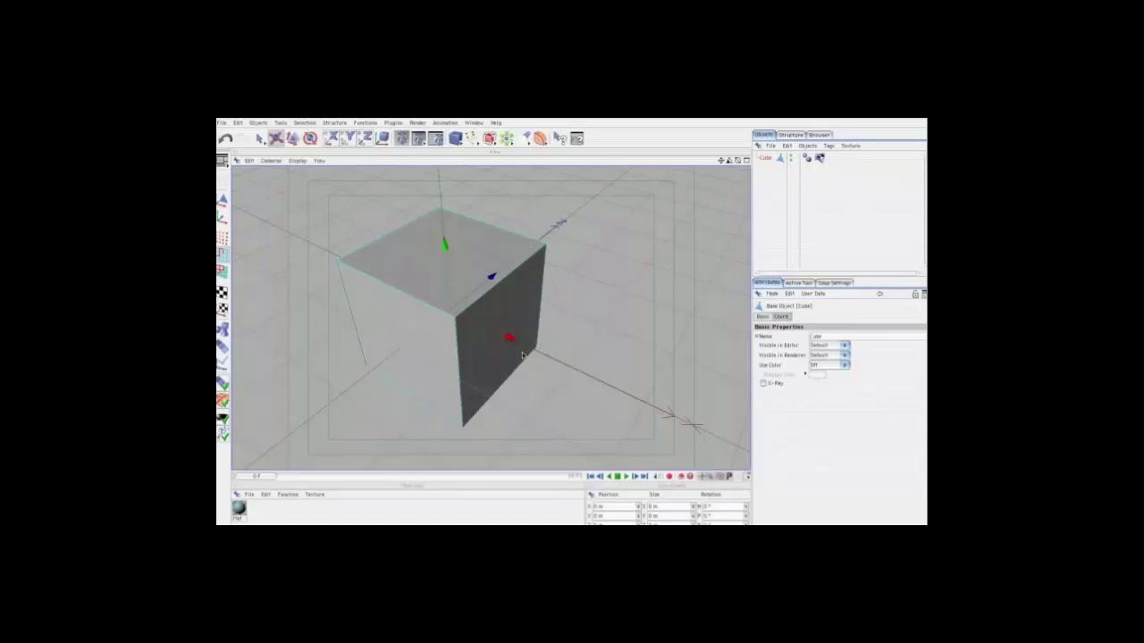
- Apply the Structure > Bevel tool from its Active Tool settings to all the cube's edges
left_click(335, 123)
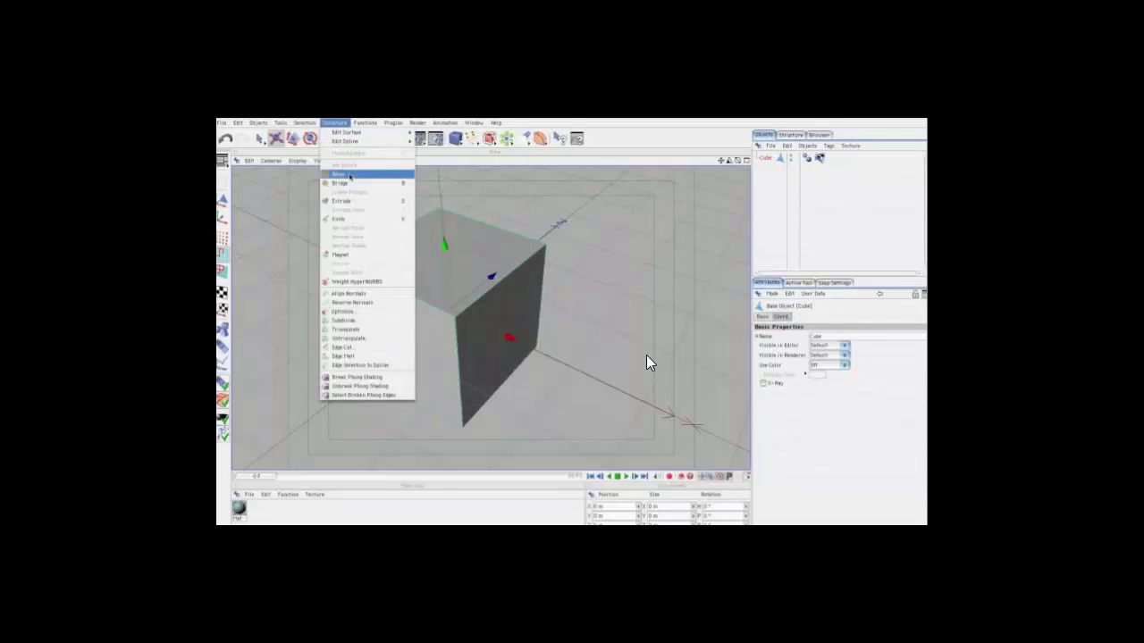
left_click(344, 175)
left_click(798, 283)
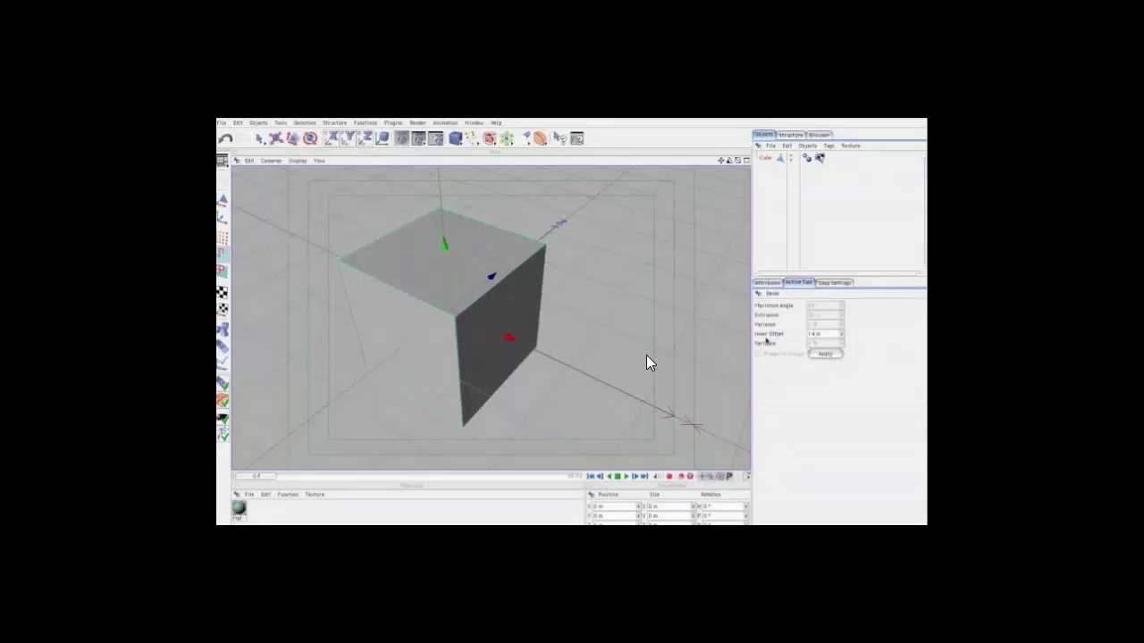
left_click(824, 354)
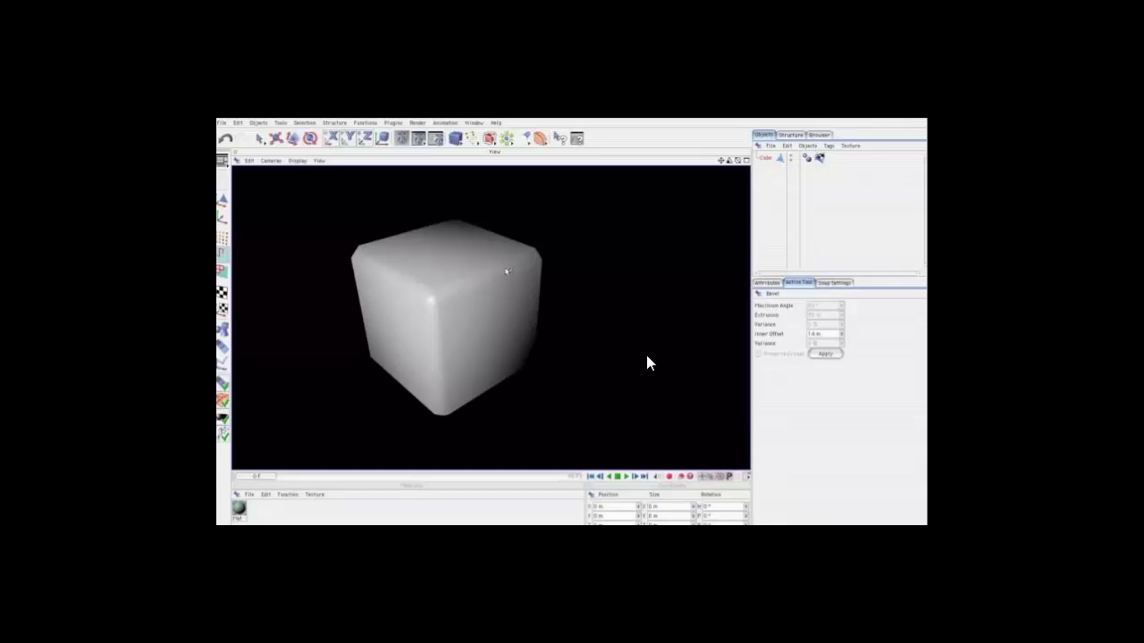
- Replace the bevelled cube with a new editable cube
left_click(767, 159)
key("Delete")
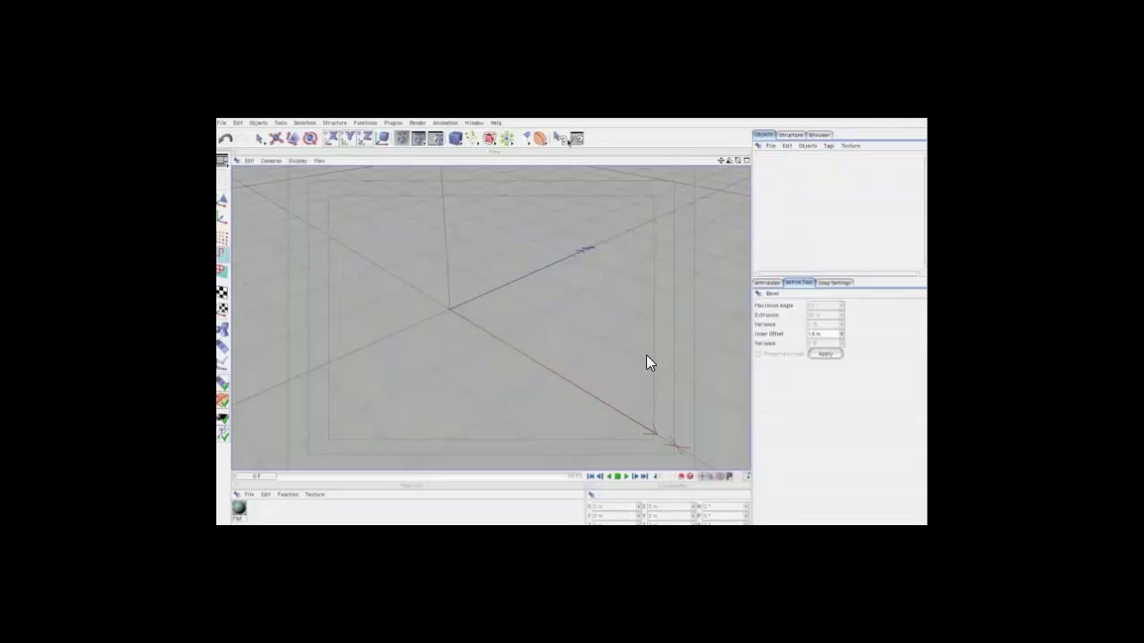
left_click(456, 138)
key("c")
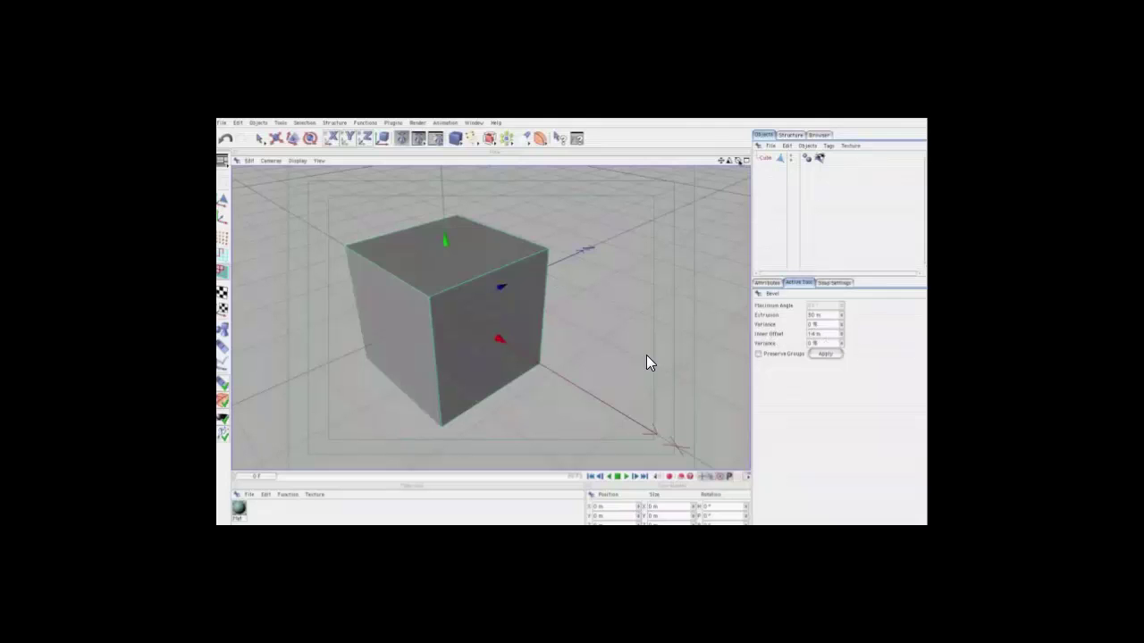
- Apply the Bevel with 30 m extrusion and 14 m inner offset for chunky chamfers
middle_click_drag(572, 328, 389, 267)
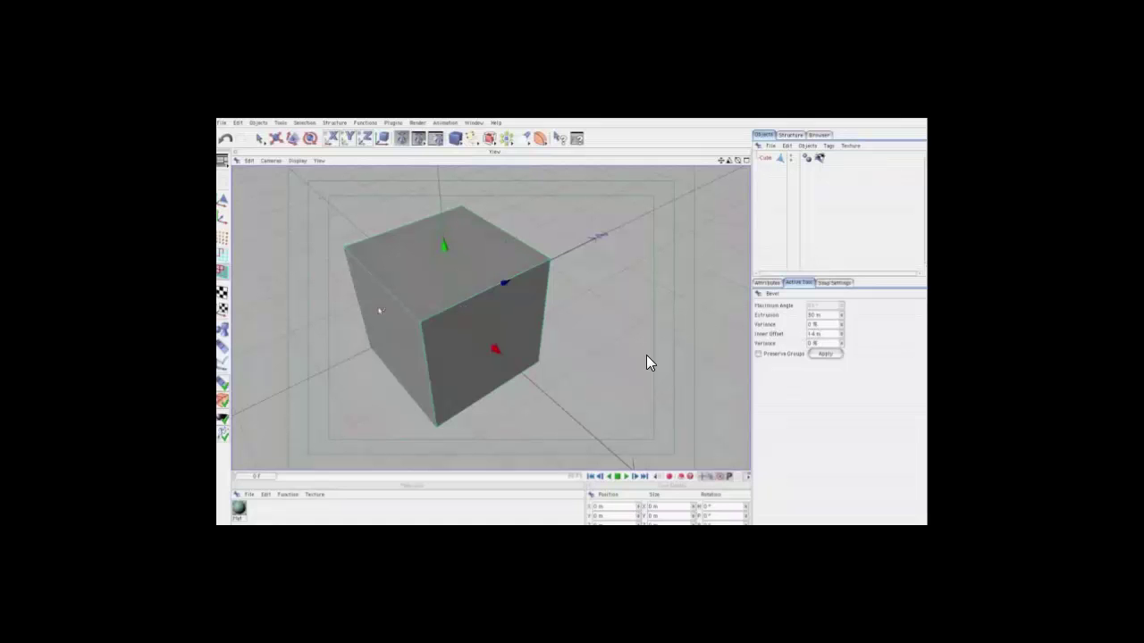
left_click(831, 354)
left_click(825, 353)
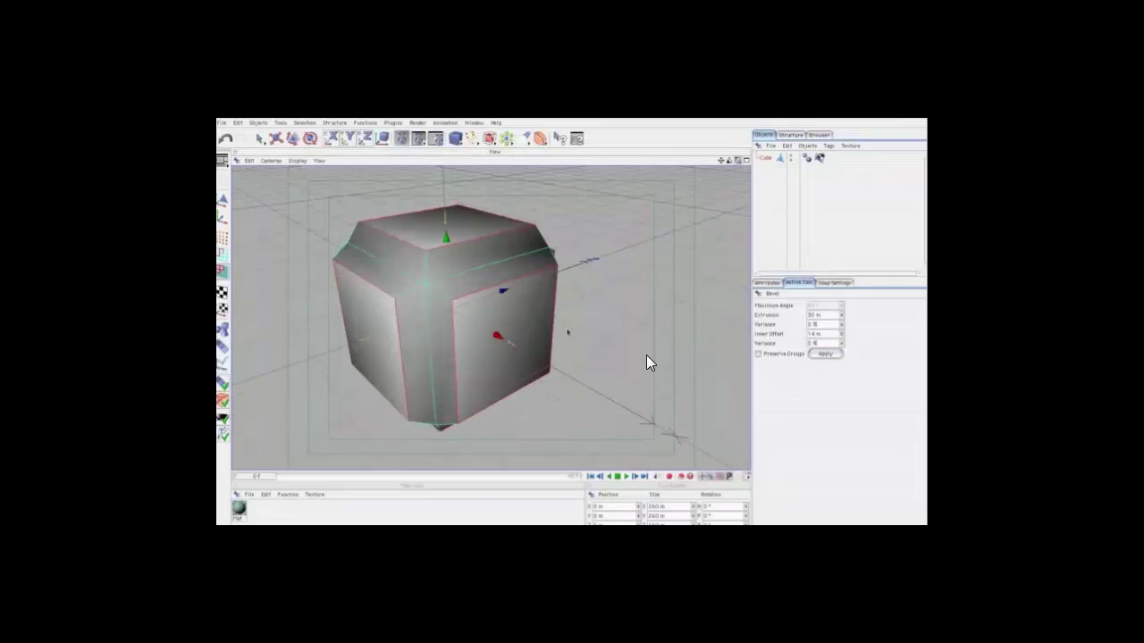
- Set the Bevel Inner Offset to 10 m and apply it twice to the cube
left_click_drag(646, 355, 646, 354, "alt")
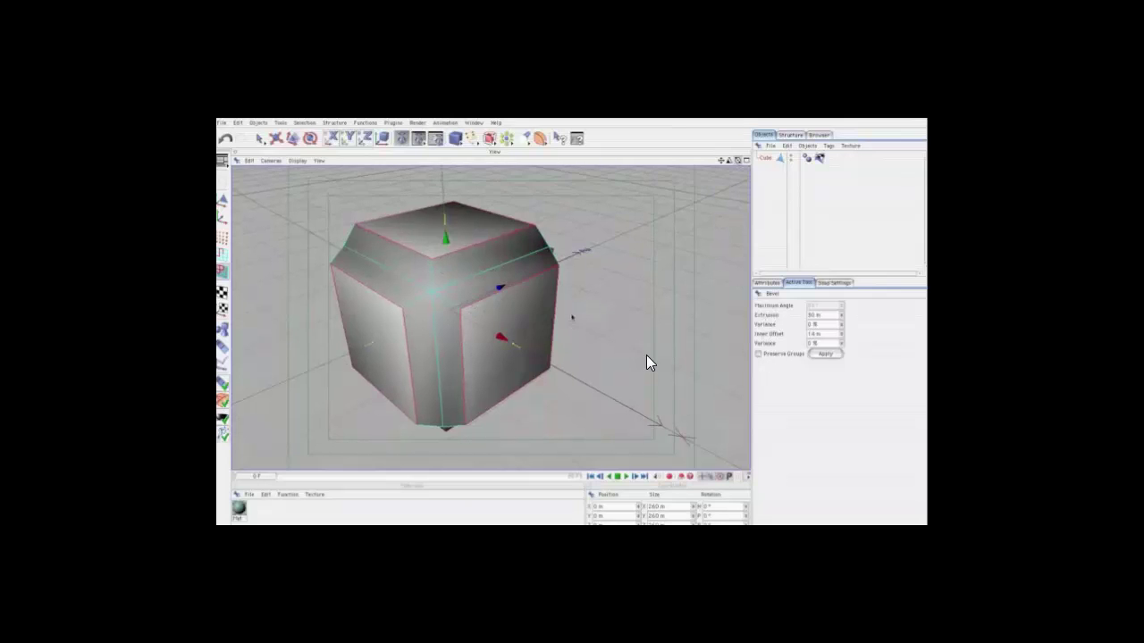
left_click_drag(442, 259, 482, 265, "alt")
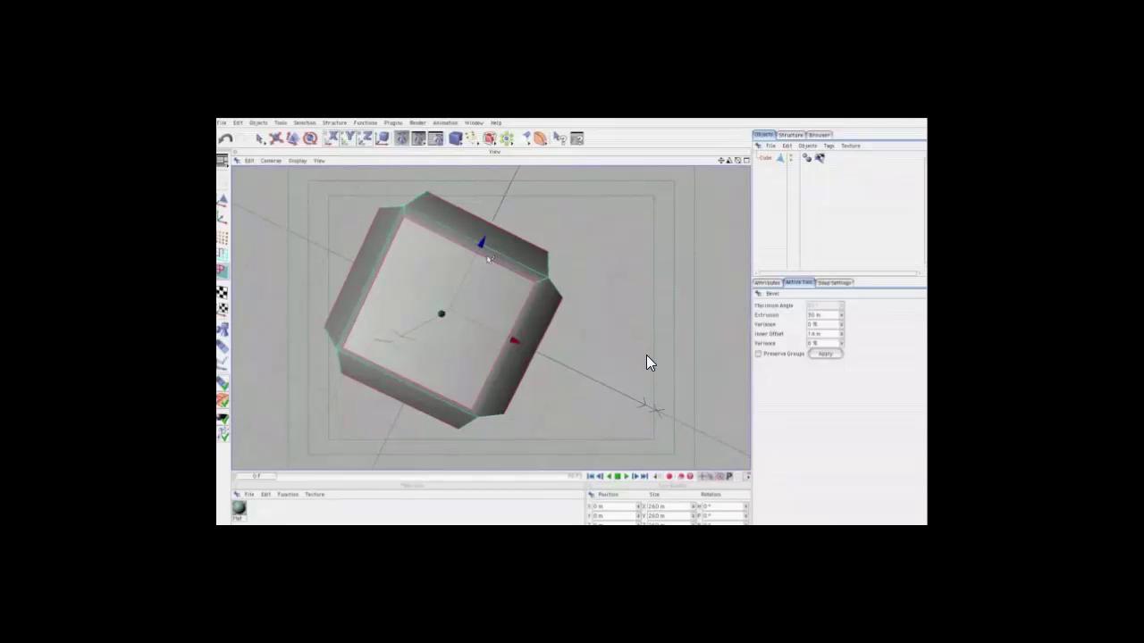
left_click(796, 334)
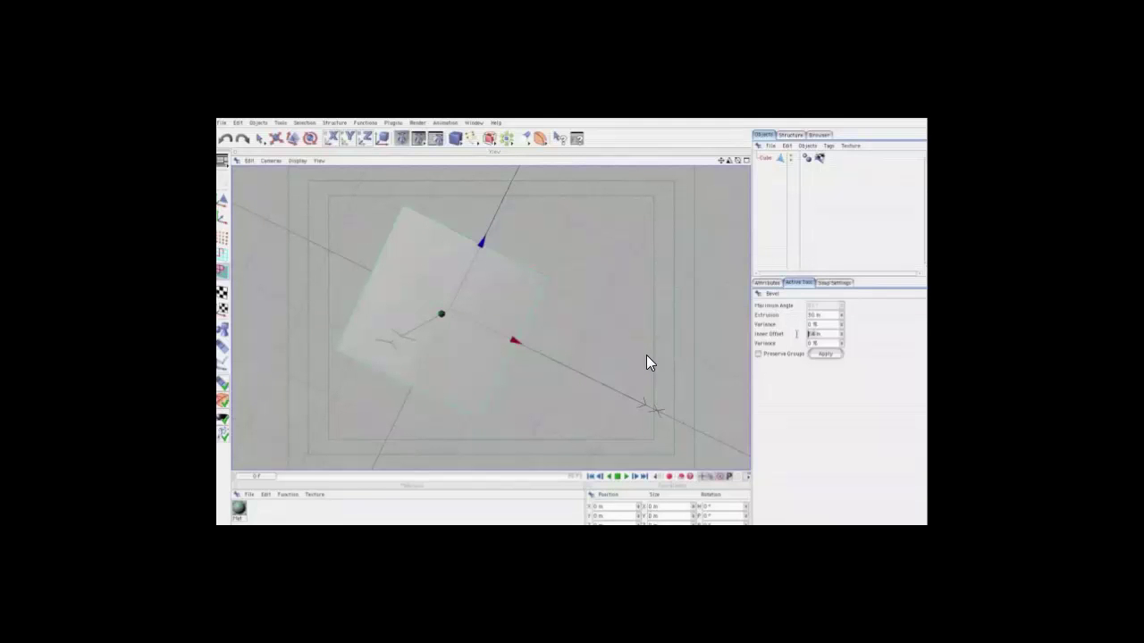
type("10")
left_click(826, 354)
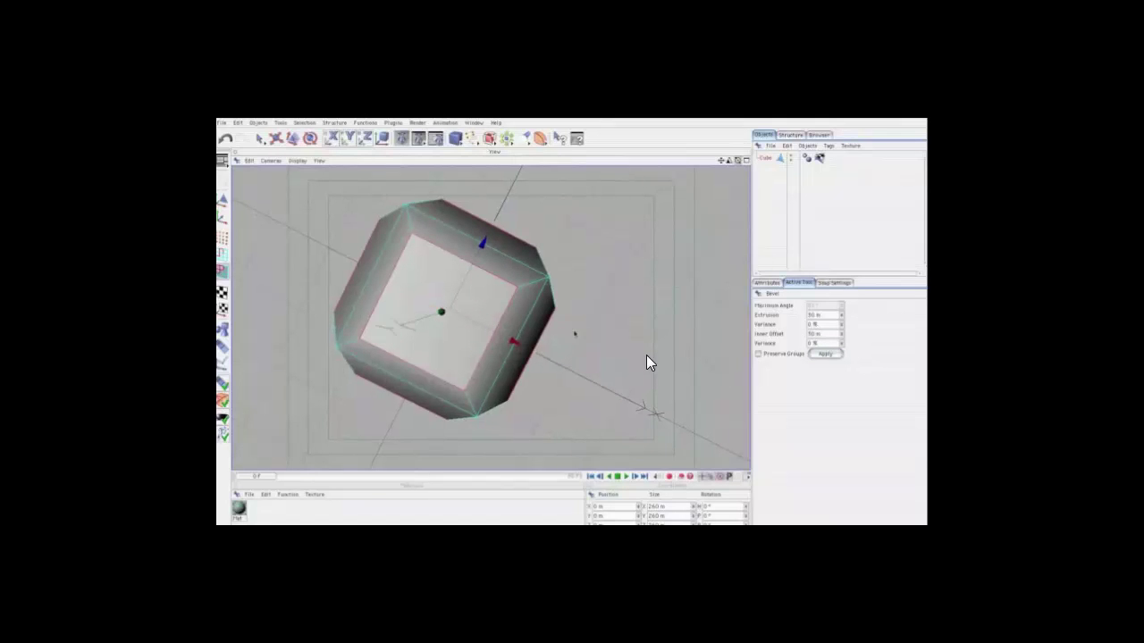
left_click_drag(737, 160, 769, 188)
left_click(826, 354)
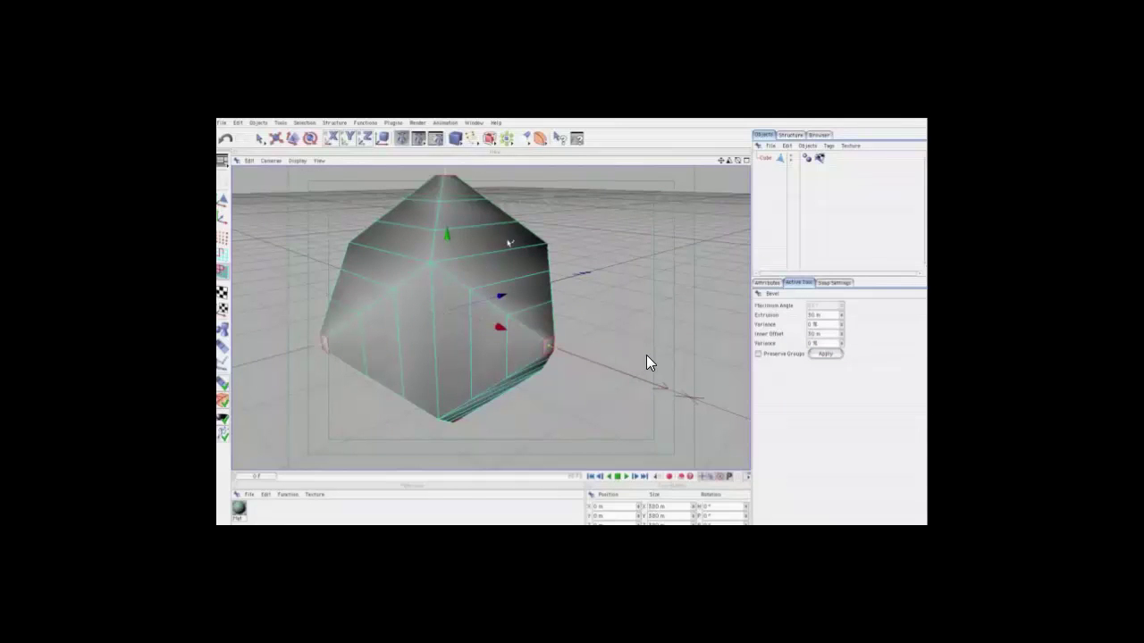
- Smooth the cube in a HyperNURBS, then delete both and add a Plane
left_click_drag(489, 138, 518, 143, "alt")
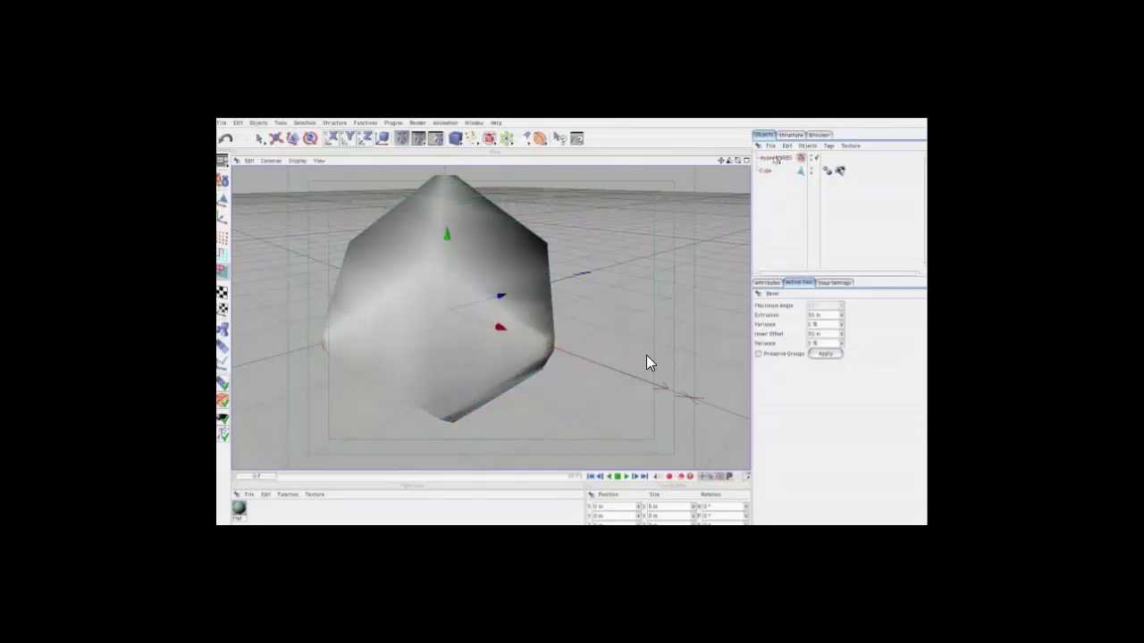
left_click(770, 170)
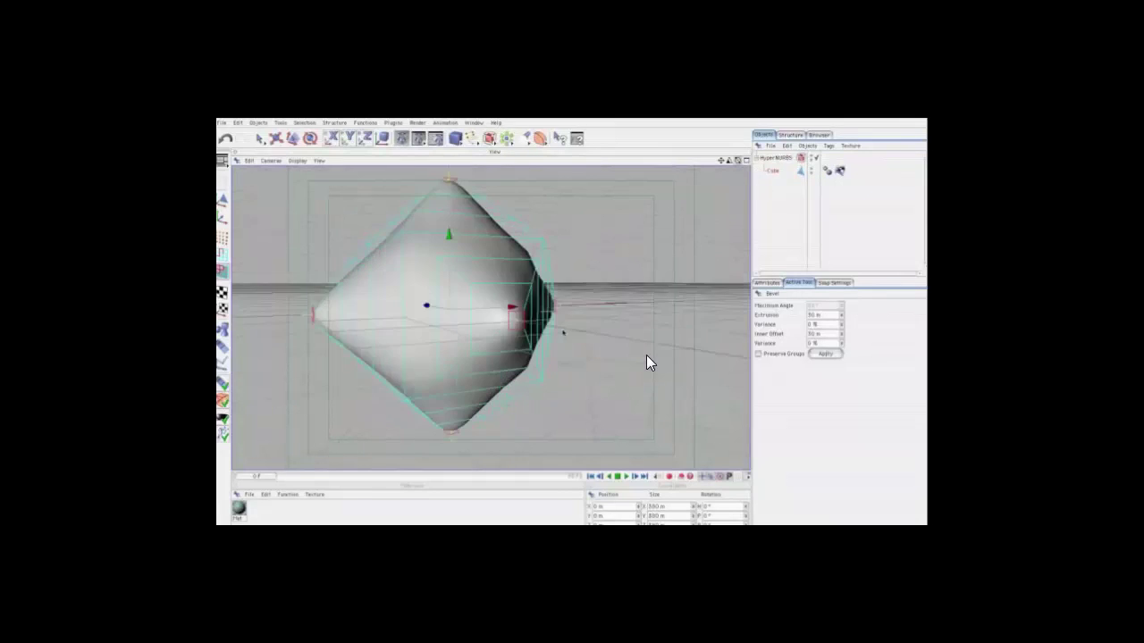
left_click_drag(572, 325, 625, 304, "alt")
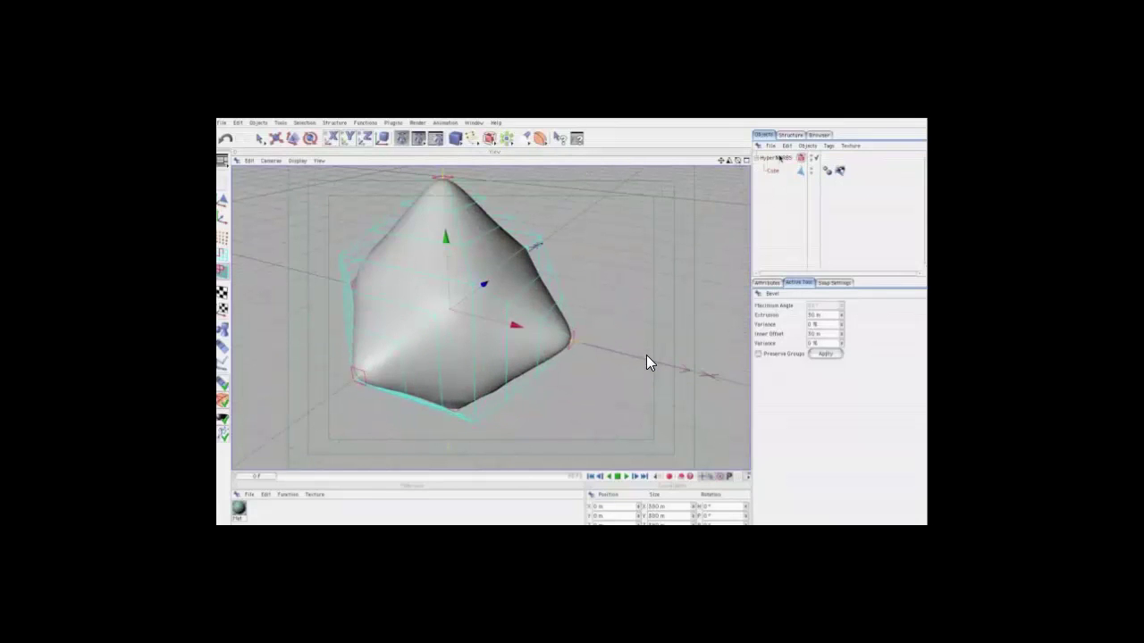
key("Delete")
left_click_drag(455, 138, 474, 175)
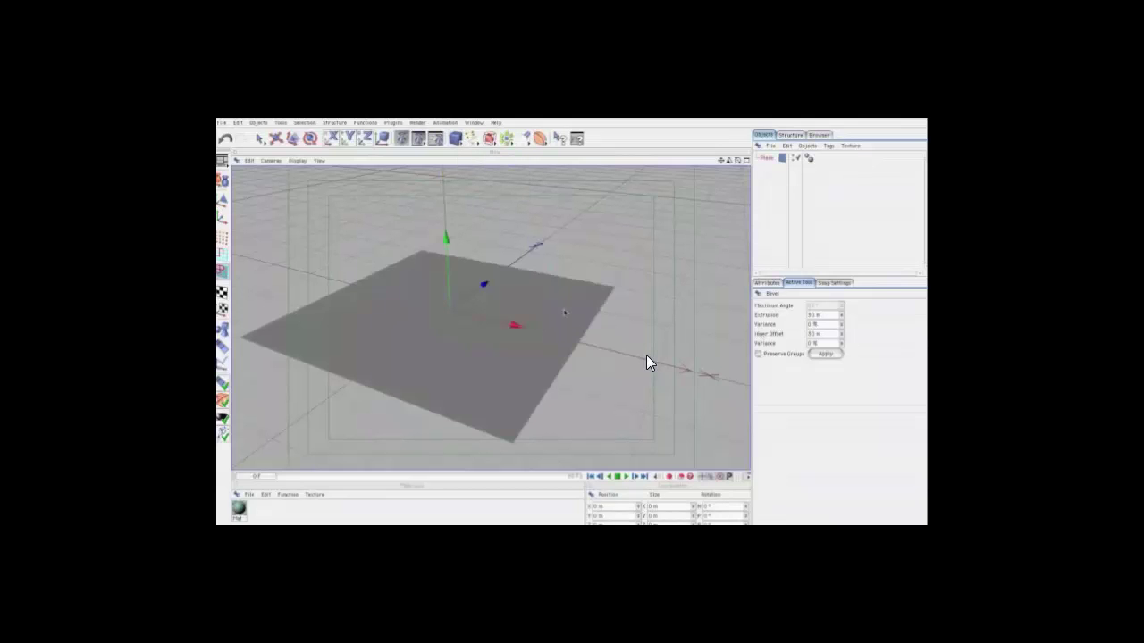
- Make the Plane editable and bevel it with 80% Variance and 50 m Extrusion
left_click_drag(722, 159, 742, 170)
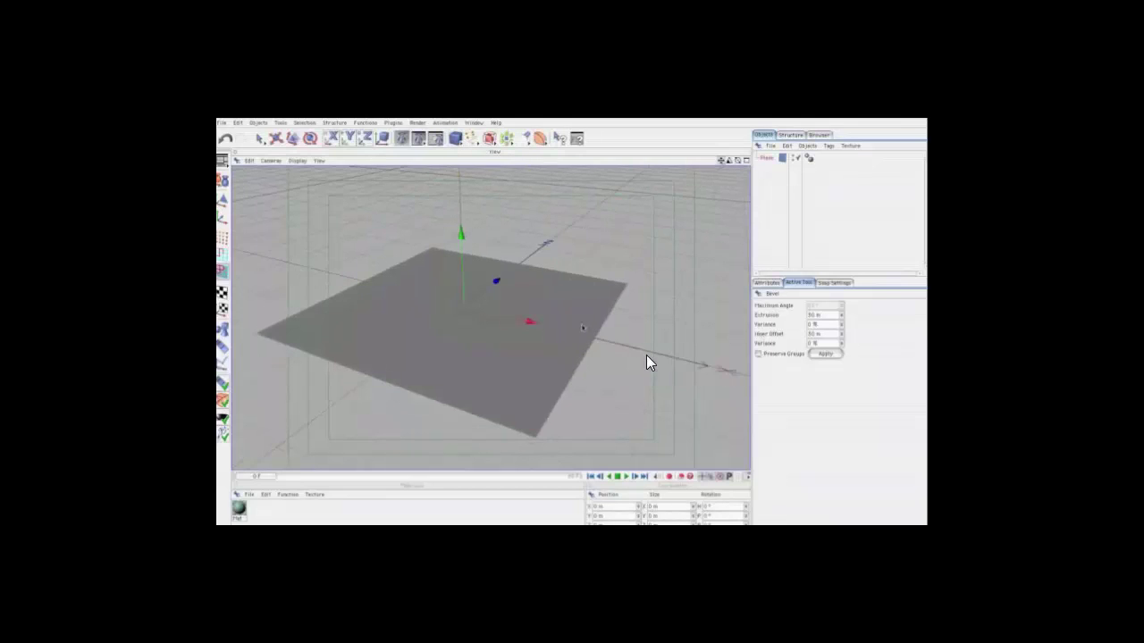
key("c")
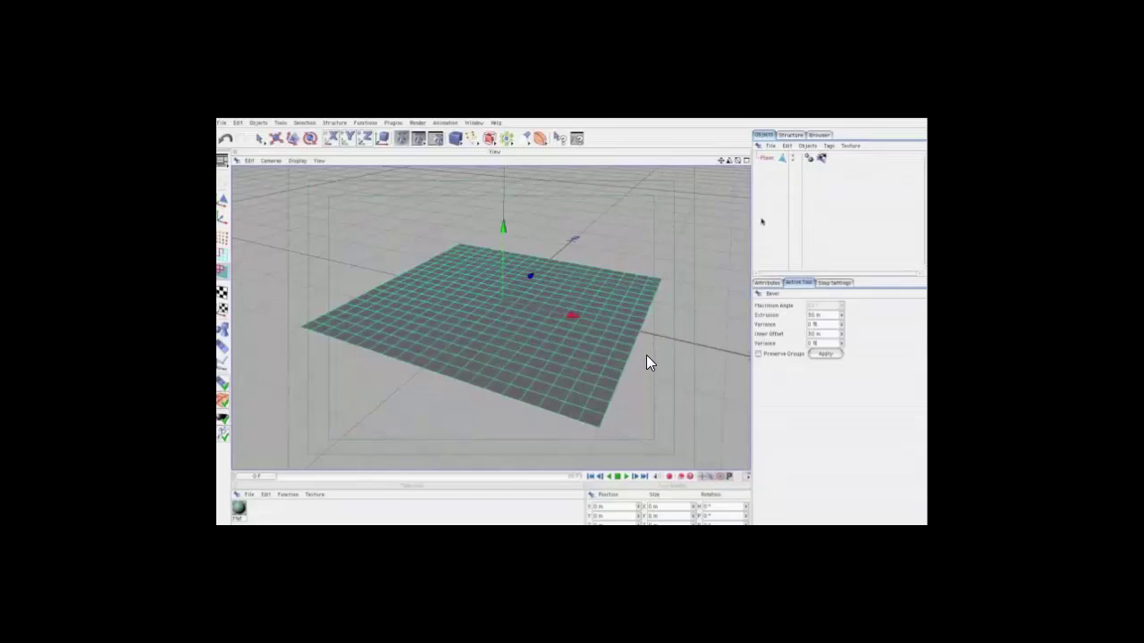
left_click_drag(823, 324, 800, 325)
type("80")
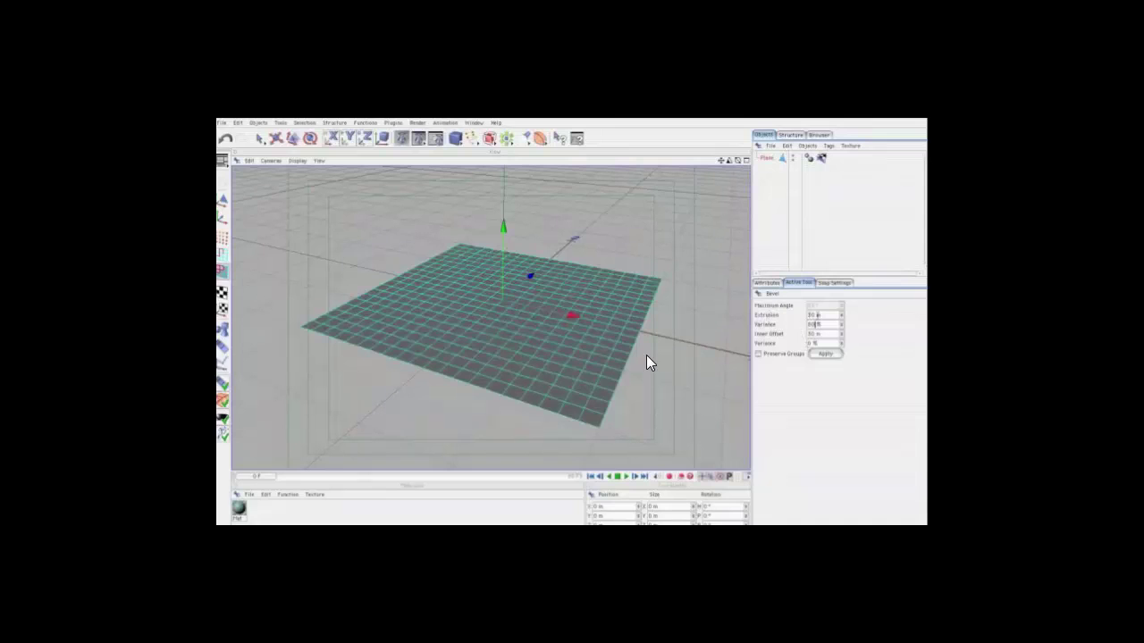
left_click(816, 314)
key("BackSpace")
key("BackSpace")
type("50")
double_click(810, 343)
type("0")
left_click(825, 355)
left_click(825, 355)
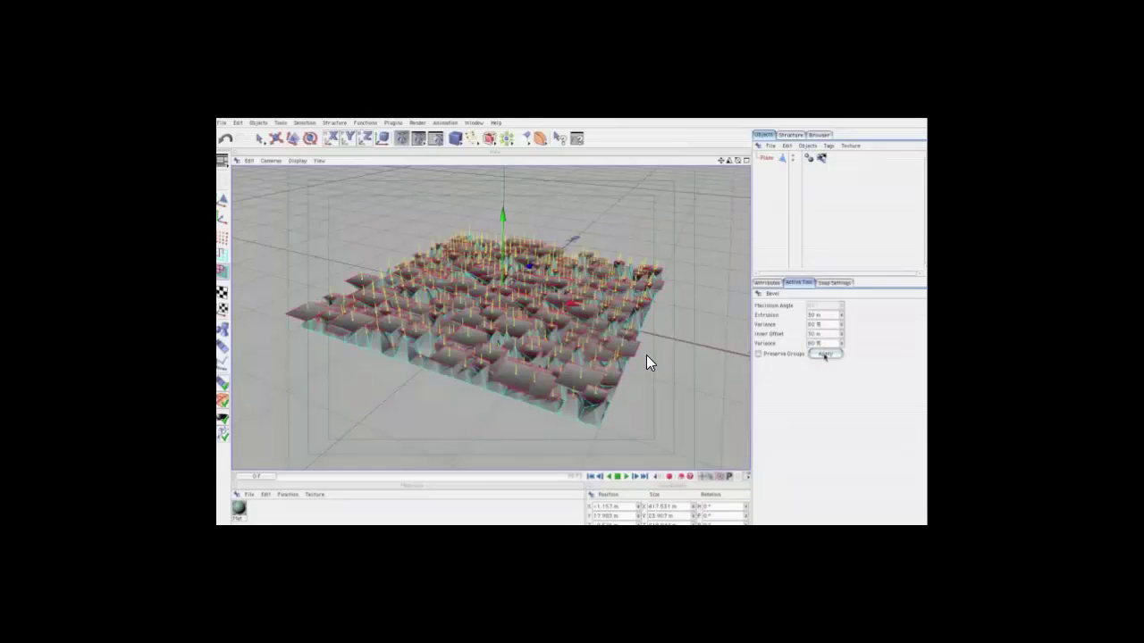
- Re-bevel the plane with a -50 m Inner Offset to form sunken blocks
mouse_move(737, 160)
left_mouse_down()
mouse_move(737, 134)
mouse_move(738, 183)
left_mouse_up()
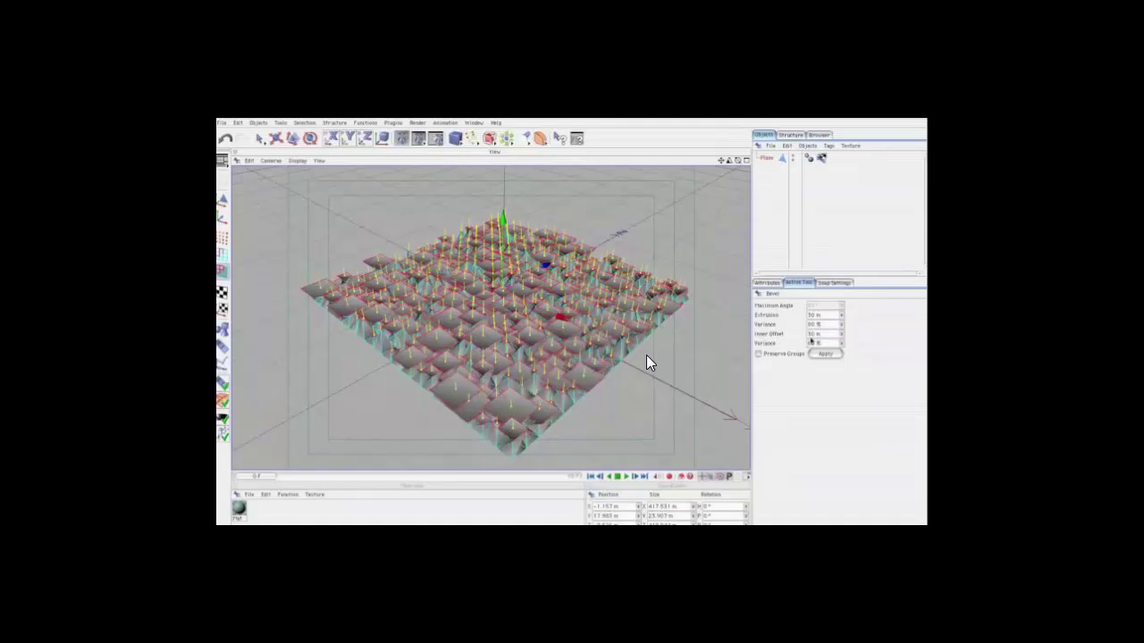
left_click(810, 336)
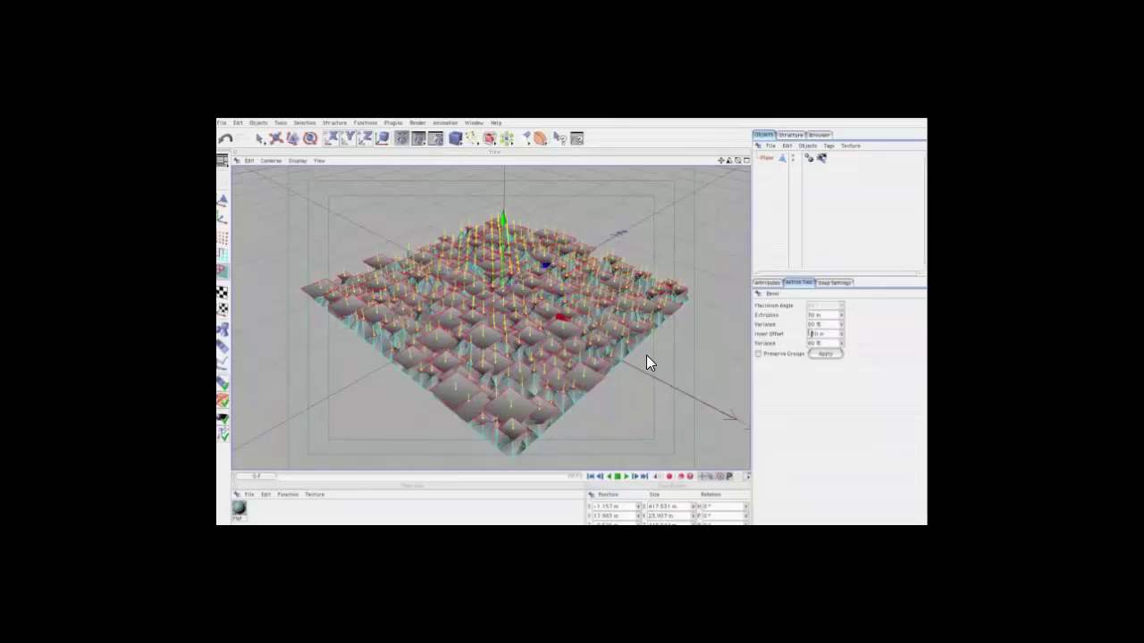
type("-")
left_click(824, 354)
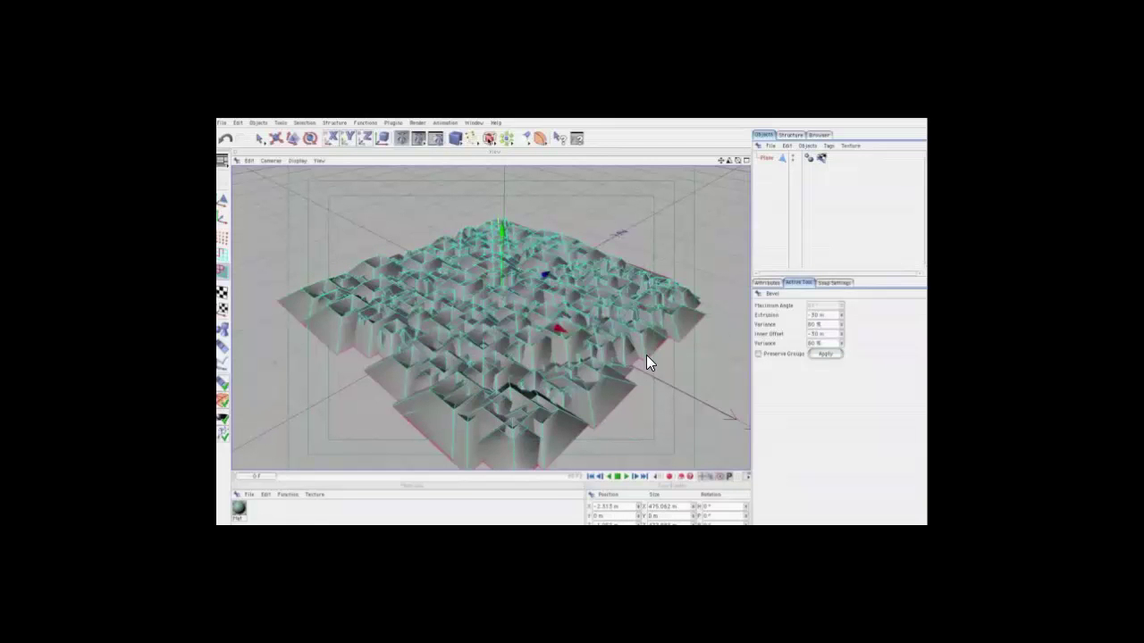
- Nest the Plane in a HyperNURBS, render the smoothed preview, then undo back to the flat plane
left_click_drag(506, 138, 497, 143)
left_click_drag(770, 165, 774, 159)
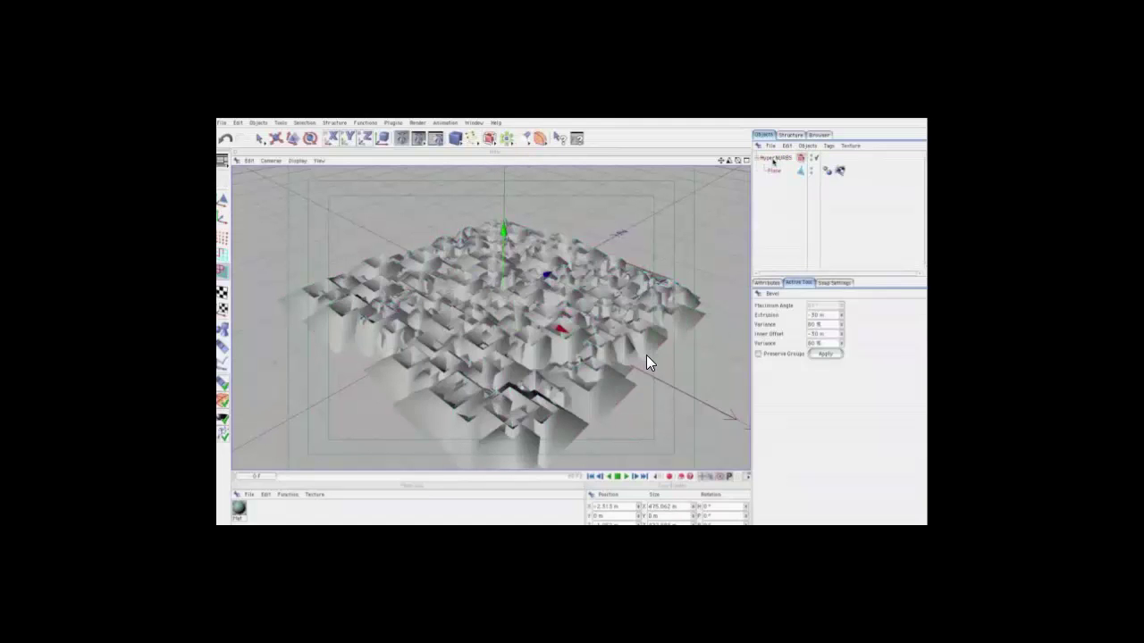
key("ctrl+r")
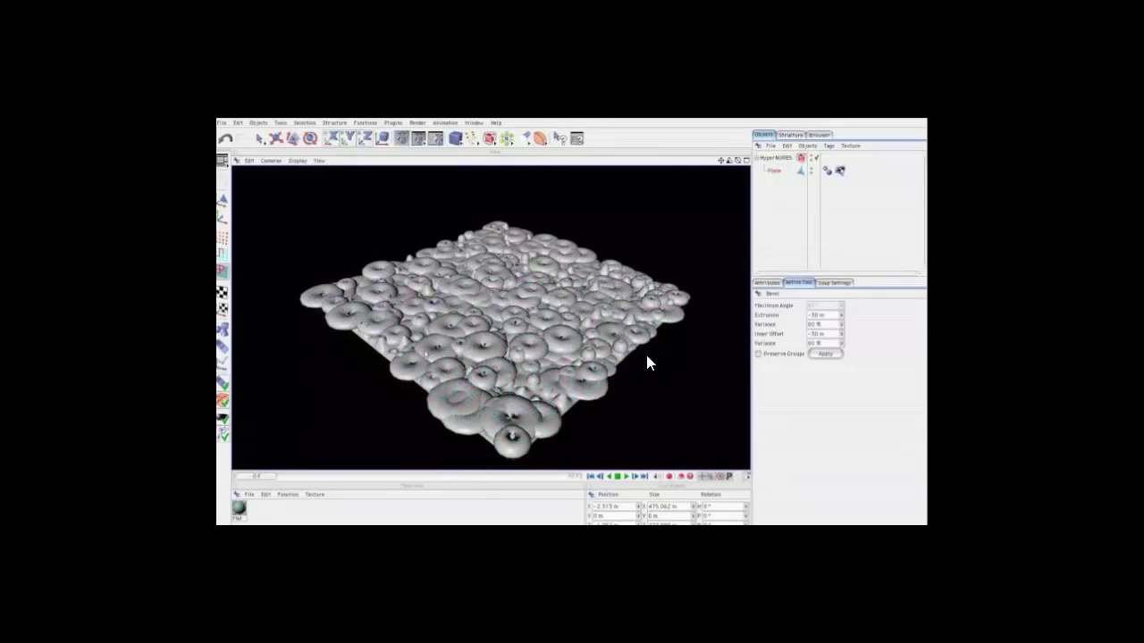
key("ctrl+z")
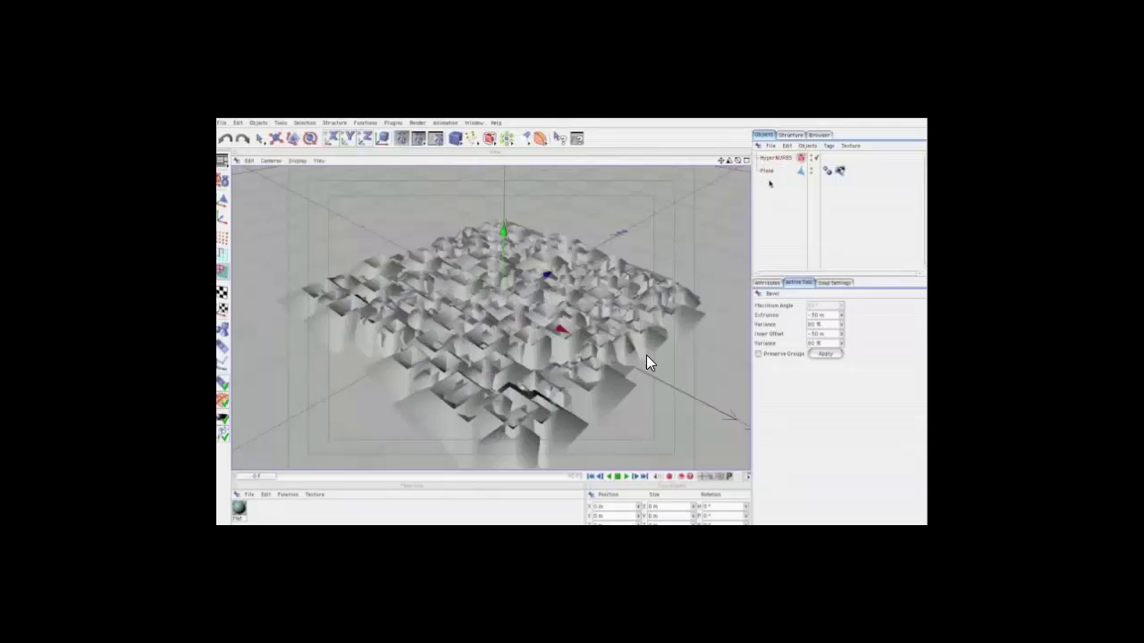
key("ctrl+z")
key("ctrl+z")
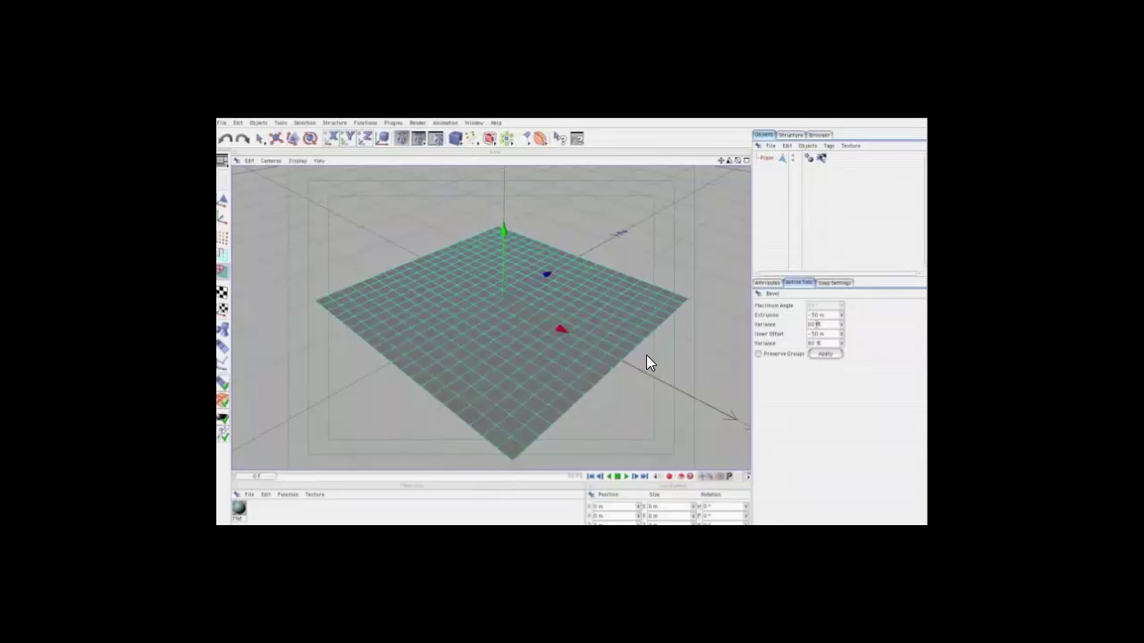
- Set both bevel Variance values to 25, Inner Offset to 2 m and Extrusion to 25 m
double_click(815, 324)
type("25")
double_click(815, 344)
type("25")
double_click(812, 333)
type("10")
double_click(812, 315)
type("30")
double_click(811, 334)
type("2")
double_click(811, 315)
type("25")
- Apply the bevel twice to raise spiky tiles, then smooth the Plane inside a HyperNURBS
left_click(824, 354)
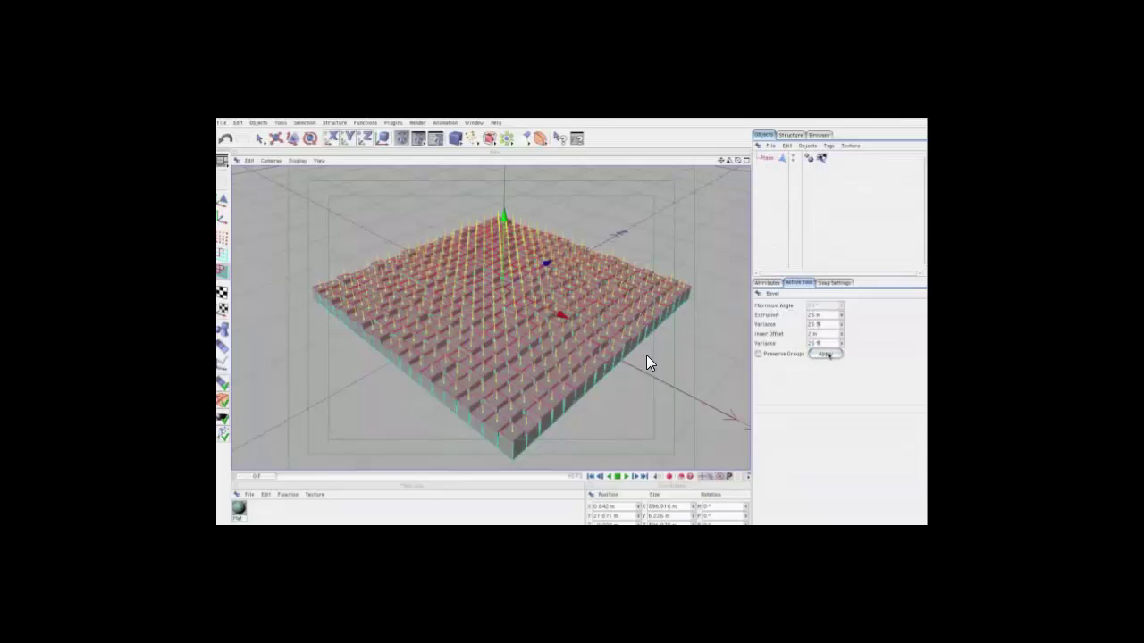
left_click(825, 353)
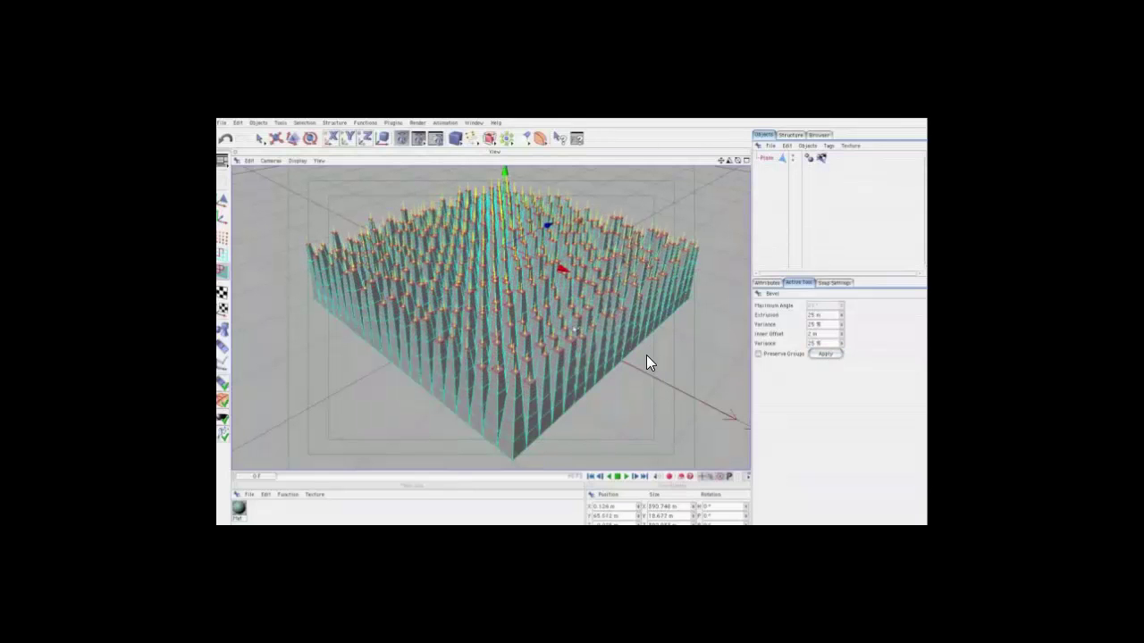
left_click(489, 138)
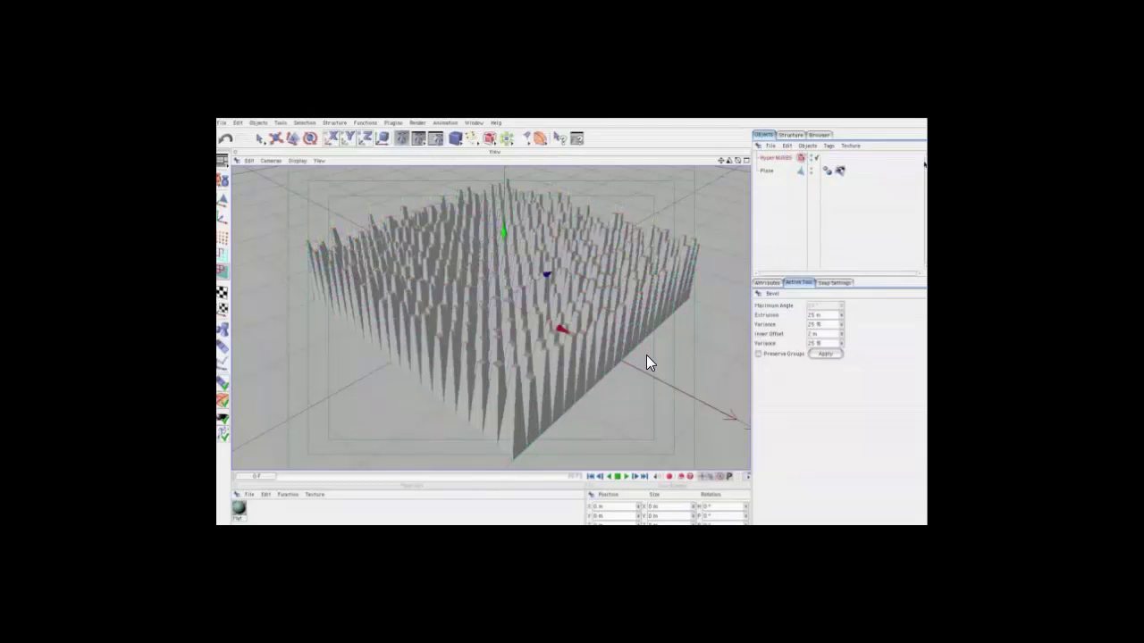
left_click_drag(767, 169, 774, 157)
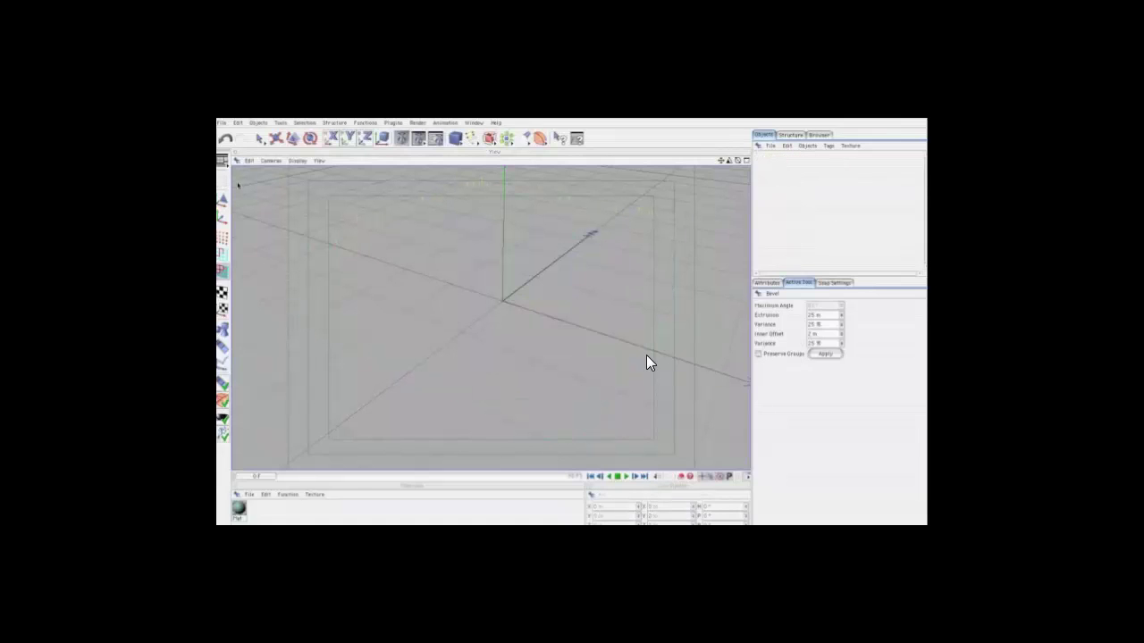
- Add a cube, make it an editable polygon object with edges selectable, and choose Structure > Bevel
left_click_drag(455, 138, 468, 149)
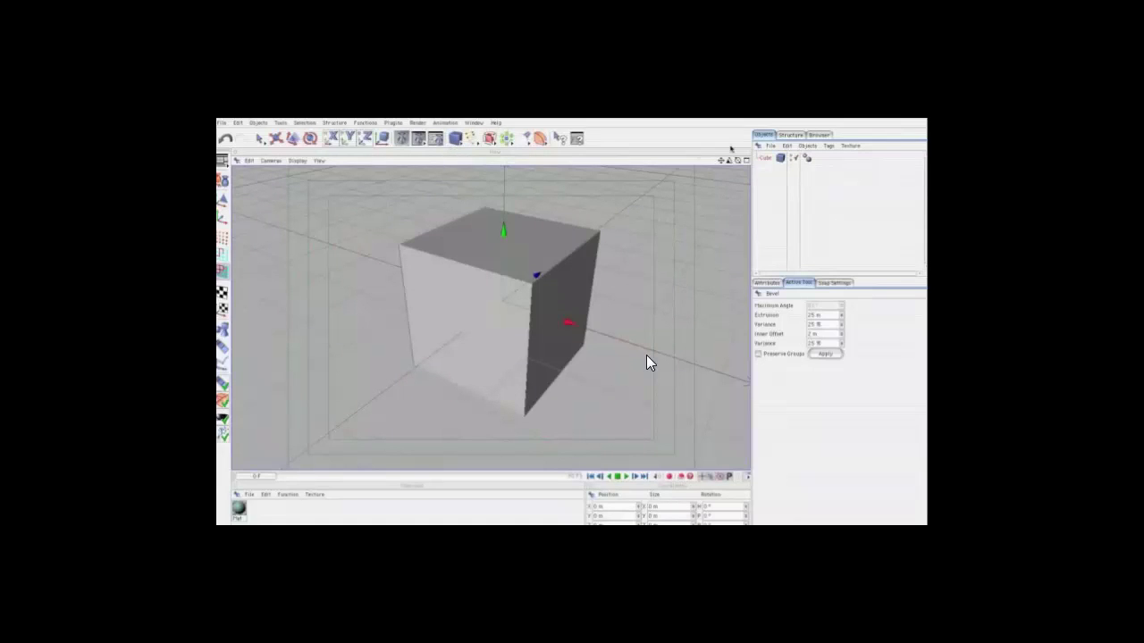
left_click_drag(738, 159, 551, 336)
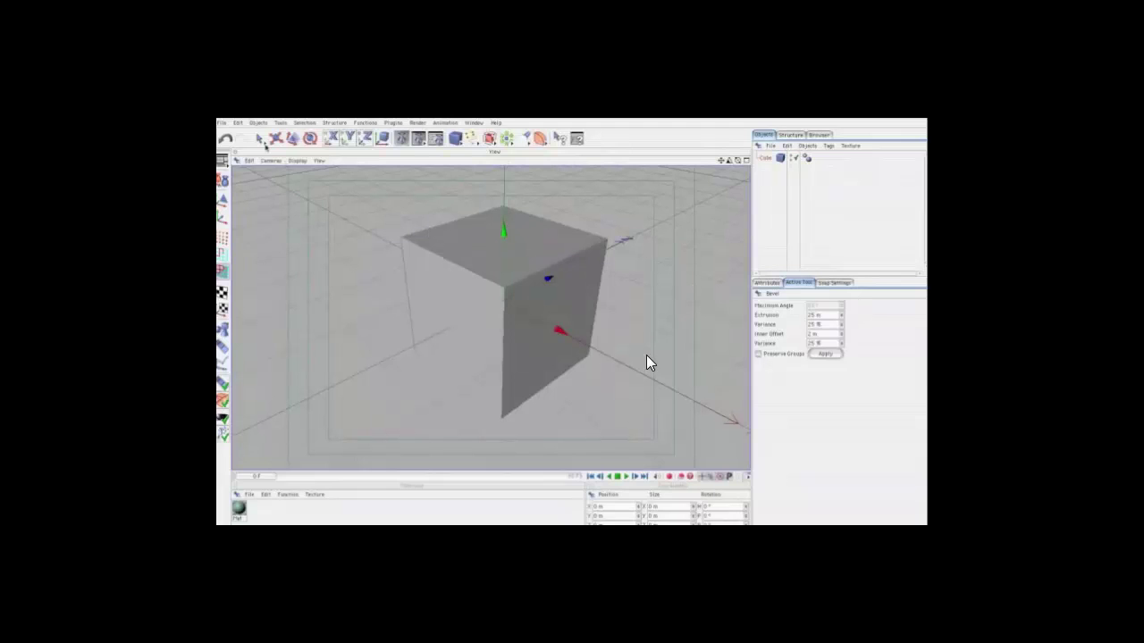
left_click(261, 141)
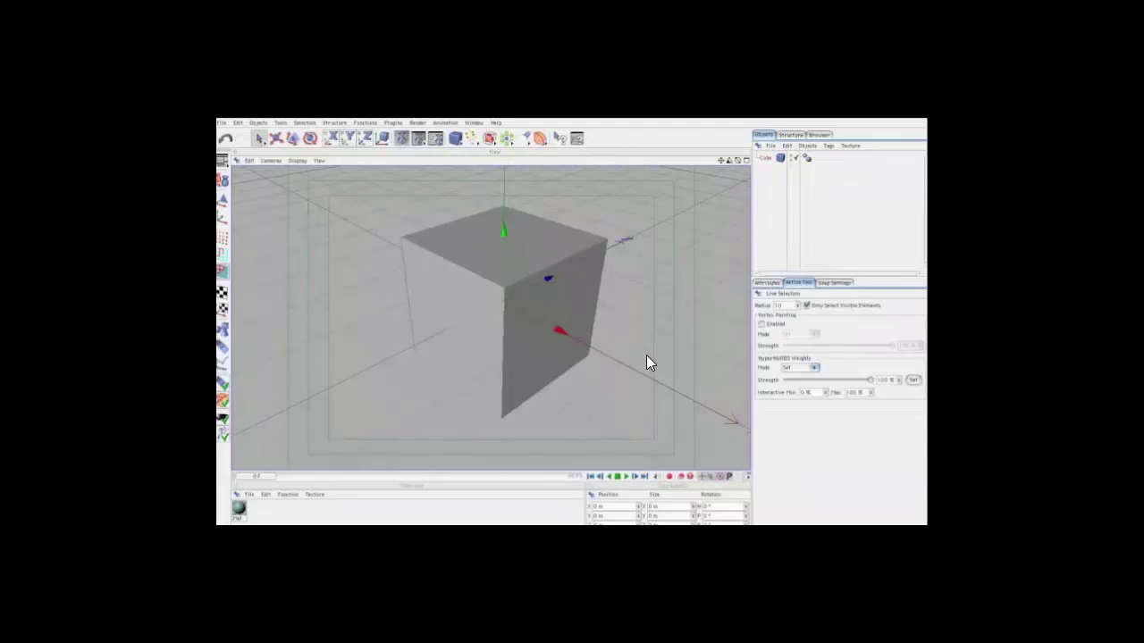
key("ctrl+z")
key("ctrl+z")
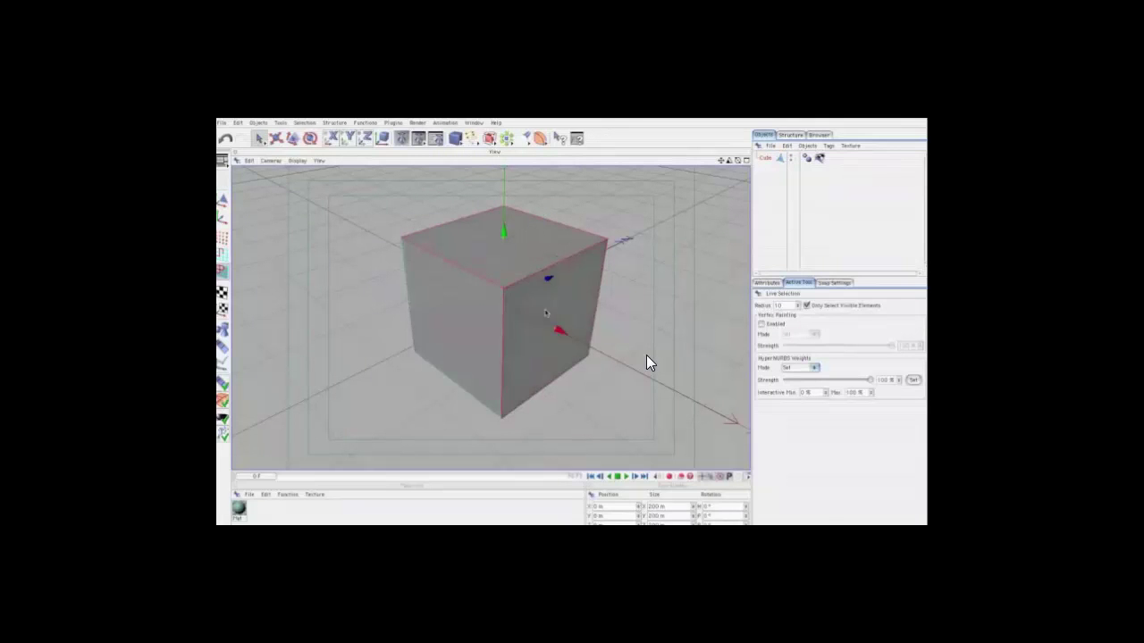
left_click(327, 124)
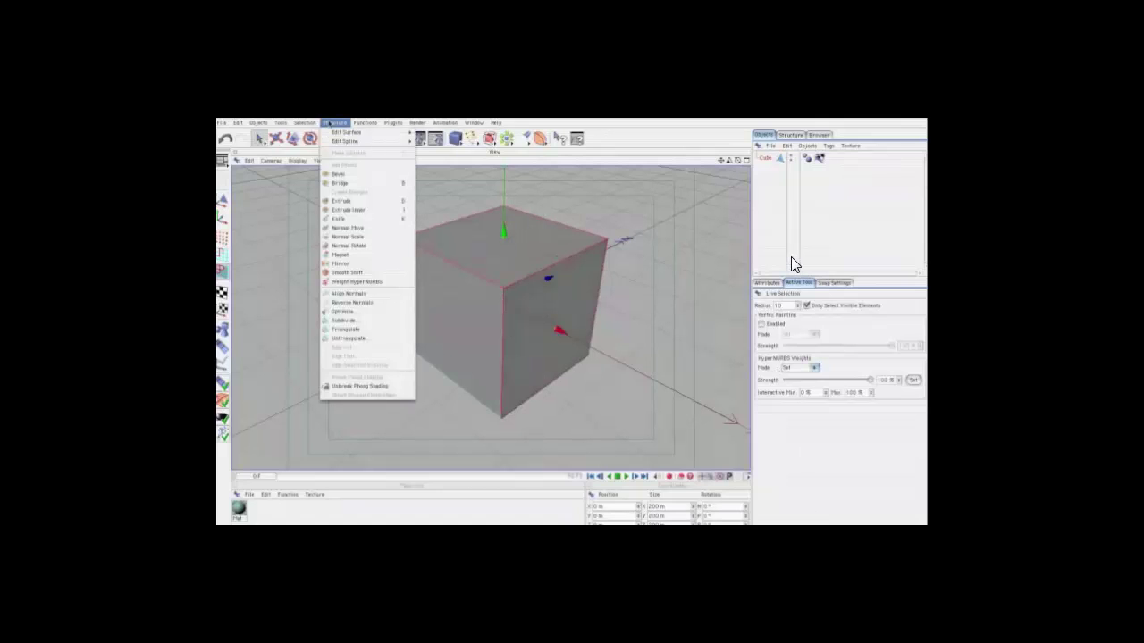
left_click(348, 176)
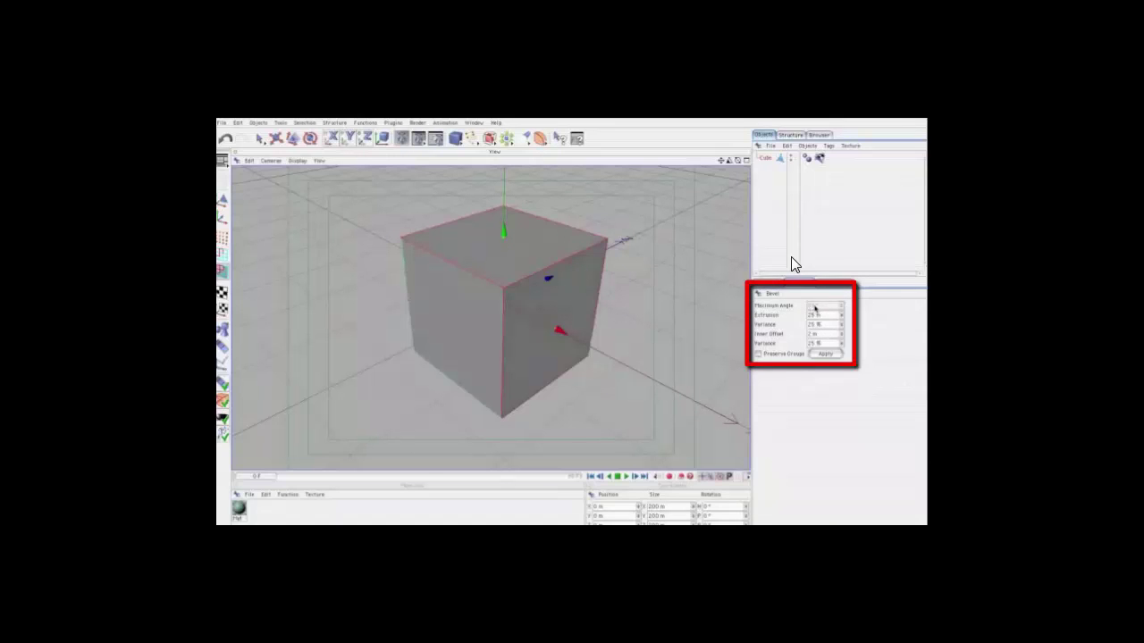
- Enable Preserve Groups in the Bevel tool options
left_click(758, 353)
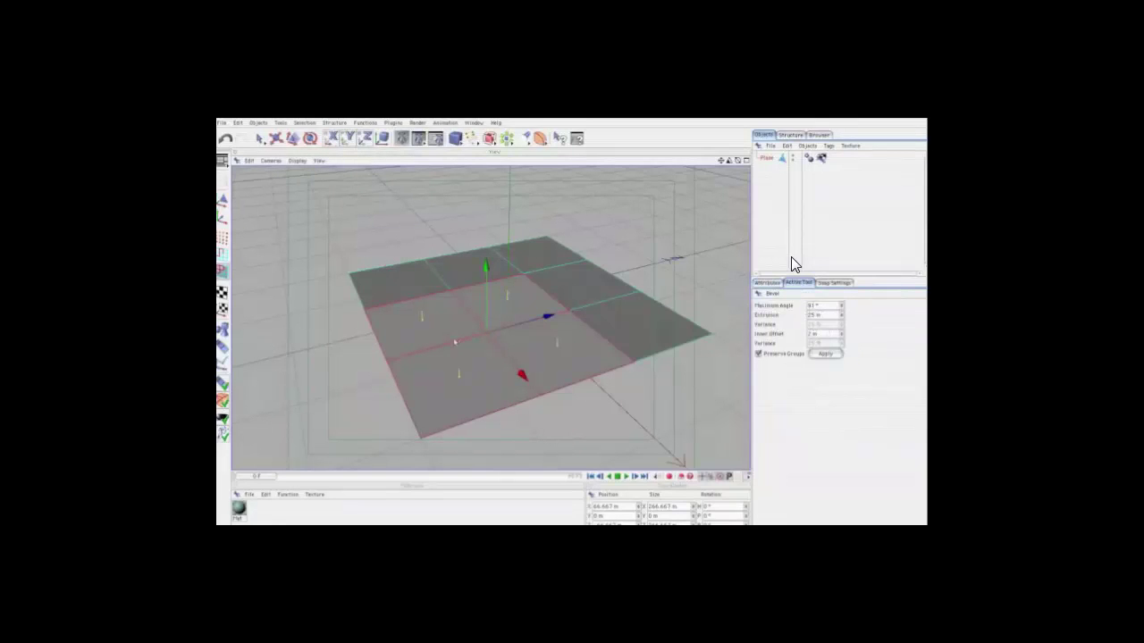
- Extrude the selected plane squares as one block, then untick Preserve Groups and raise them as separate blocks
left_click_drag(607, 402, 567, 330)
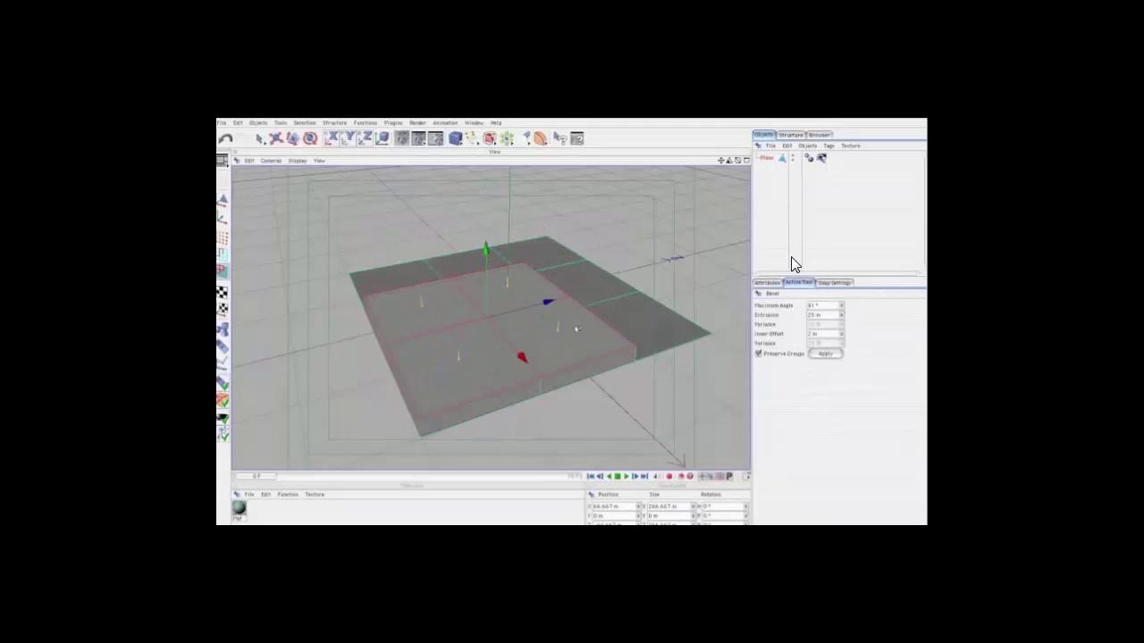
left_click(758, 353)
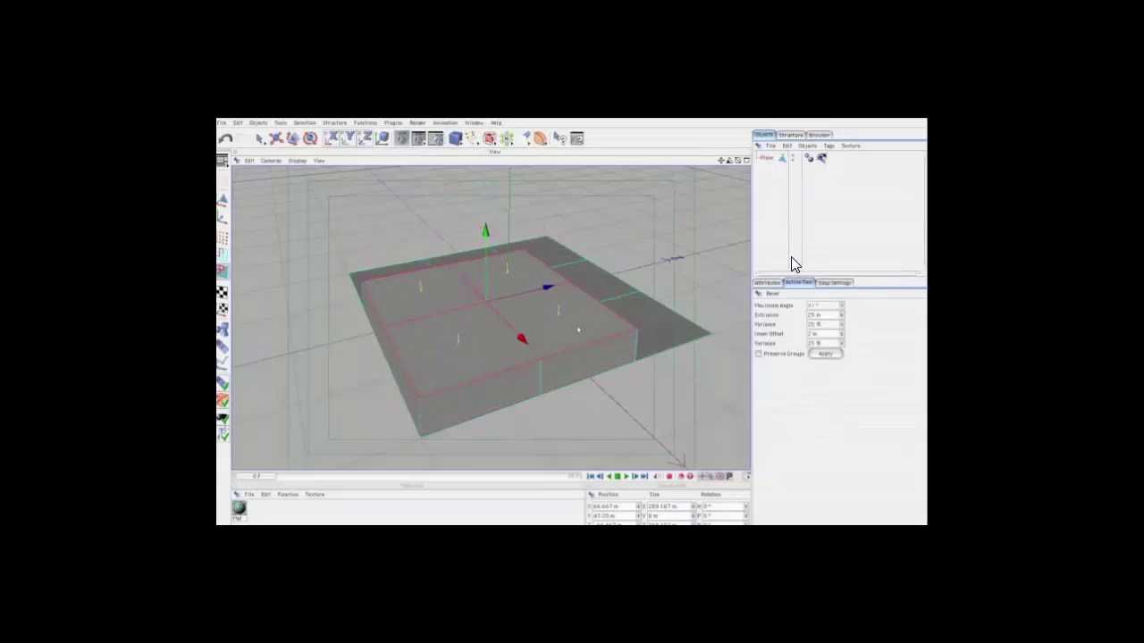
left_click_drag(681, 386, 475, 225)
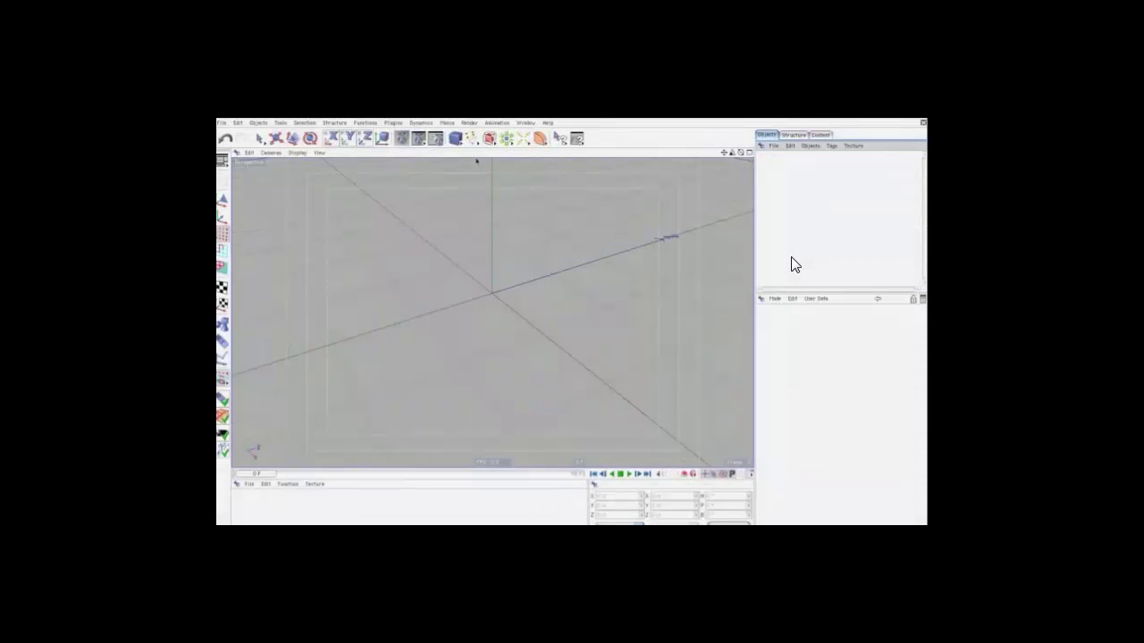
- Add a new cube and convert it with C into an editable polygon object
left_click_drag(455, 137, 465, 151)
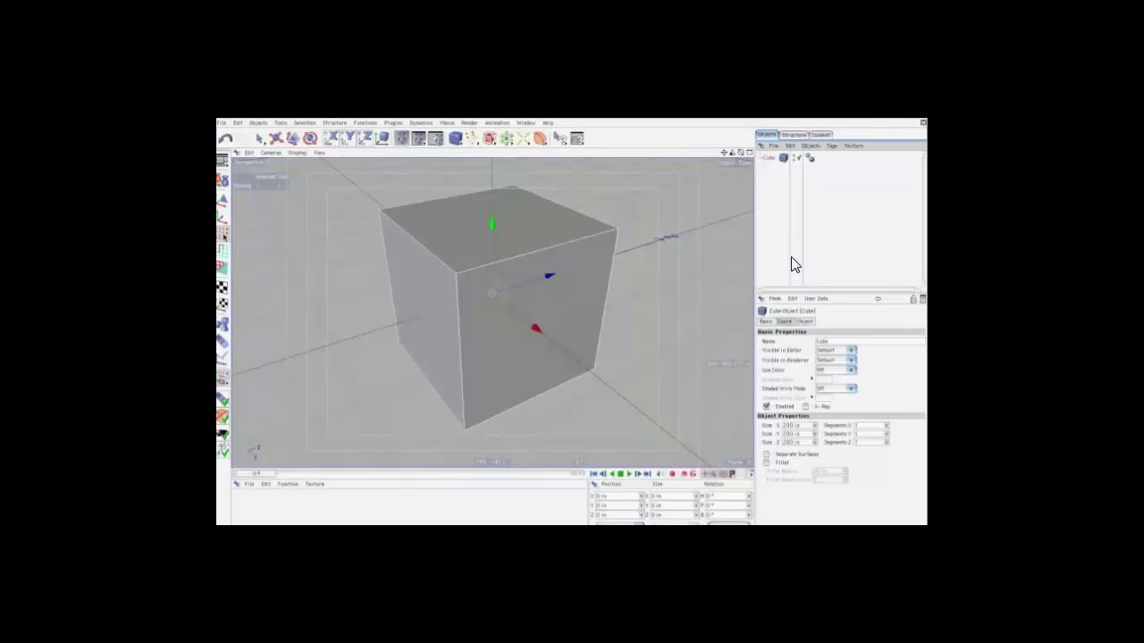
key("c")
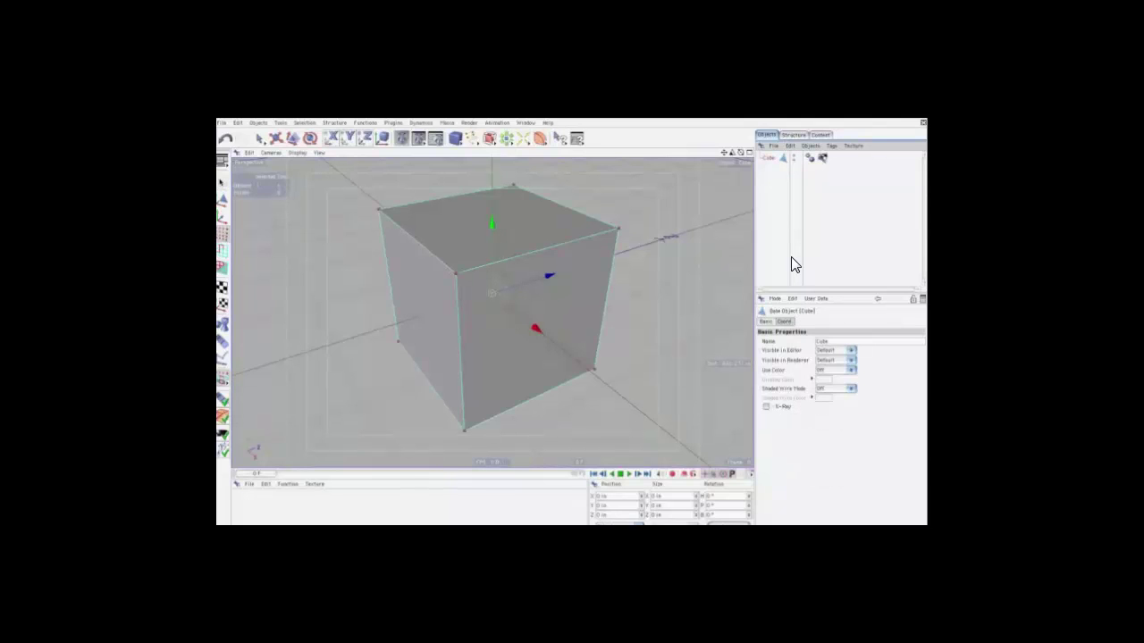
left_click(343, 123)
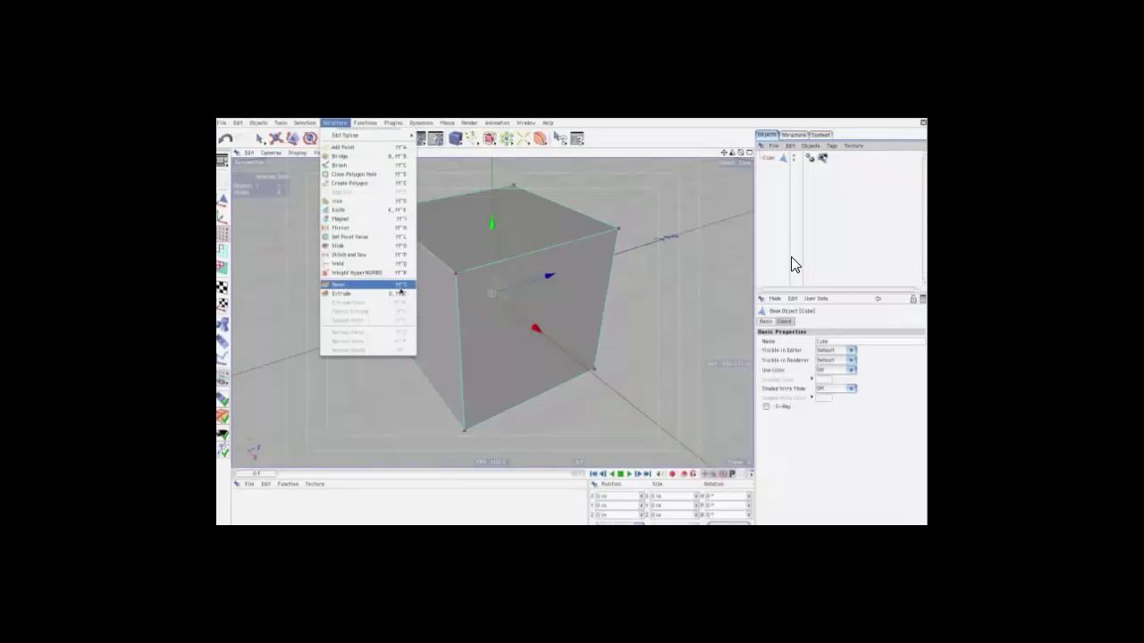
- Bevel the cube's edges, lower Inner Offset, enable Create N-gons, then delete the cube
left_click(404, 287)
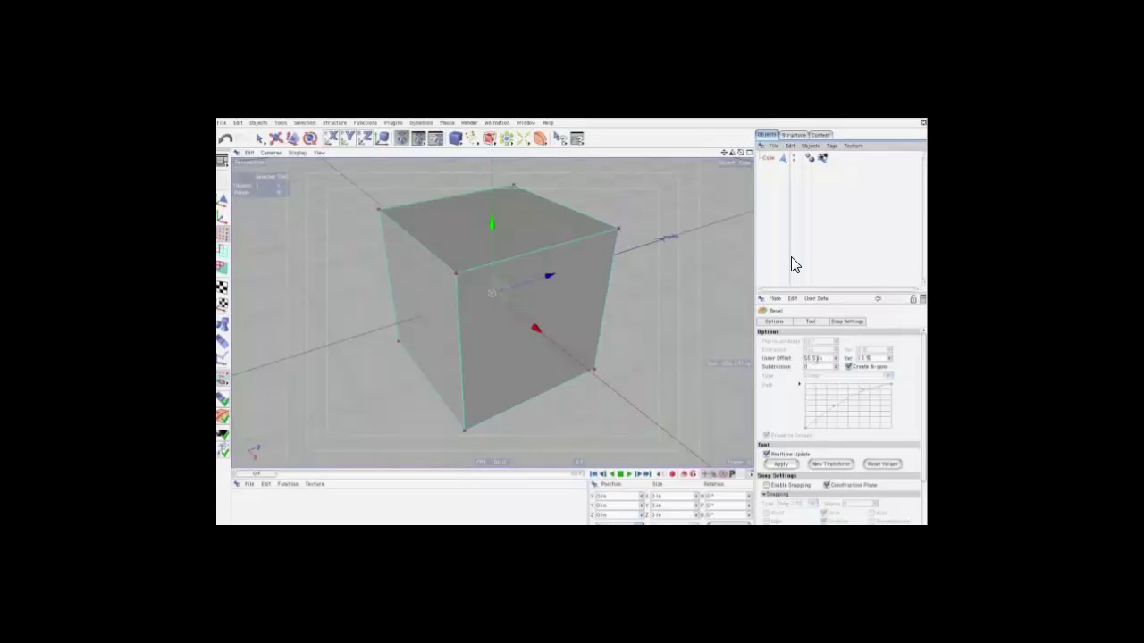
left_click_drag(801, 364, 802, 364)
left_click_drag(639, 268, 623, 272)
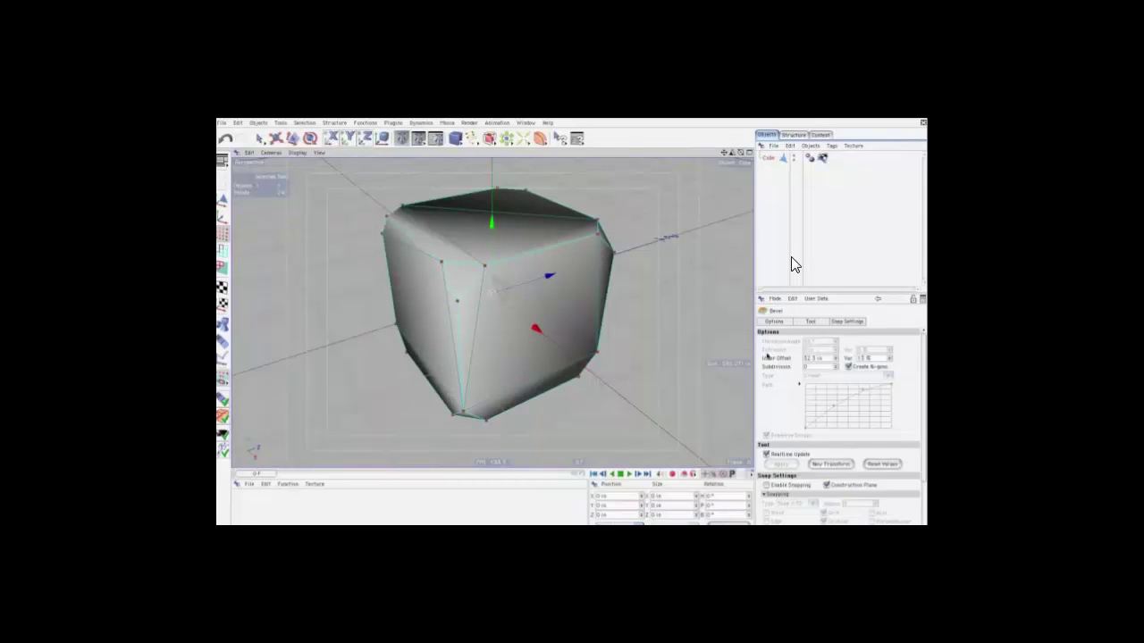
left_click_drag(836, 360, 836, 366)
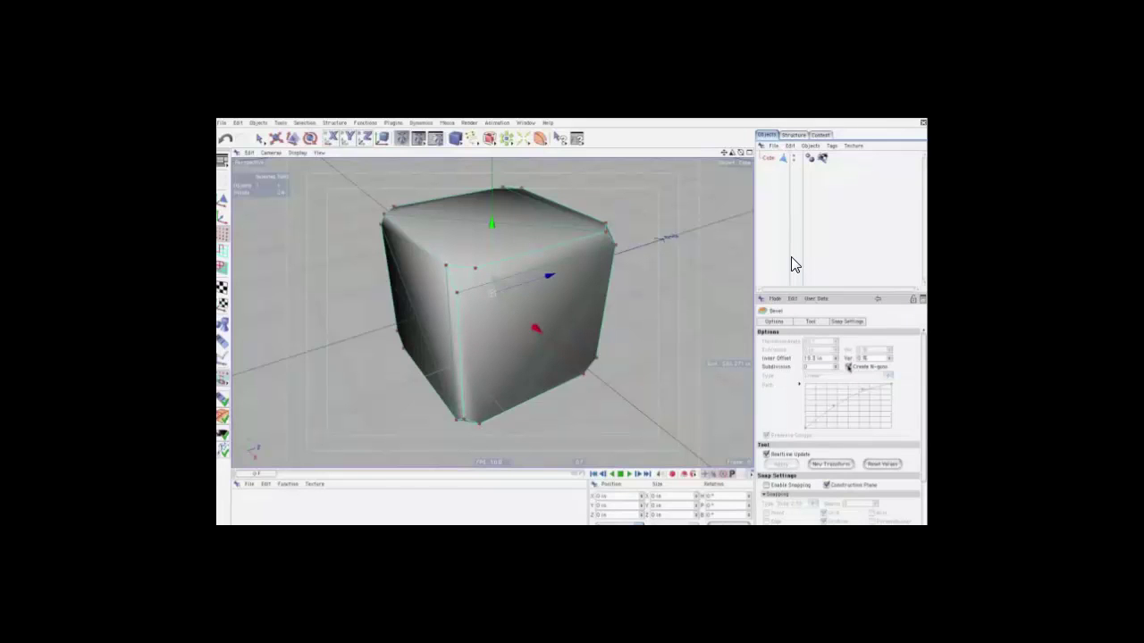
left_click(848, 367)
left_click(767, 158)
key("Delete")
- Add a cube, give its edges a large rounded bevel via V > Bevel, and render the view
left_click(456, 139)
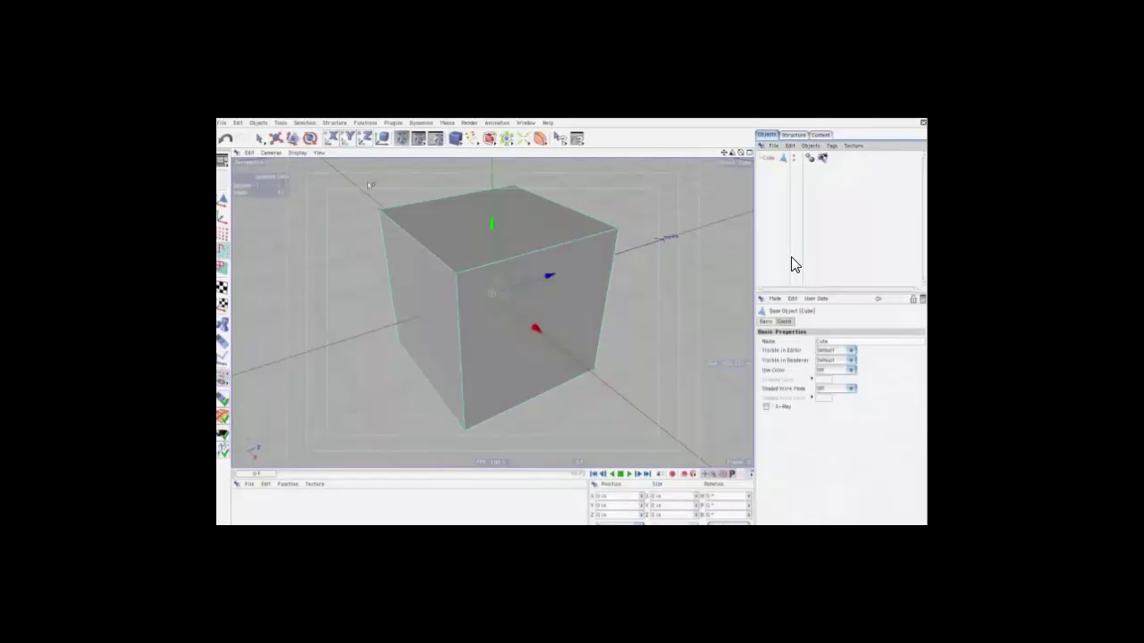
key("v")
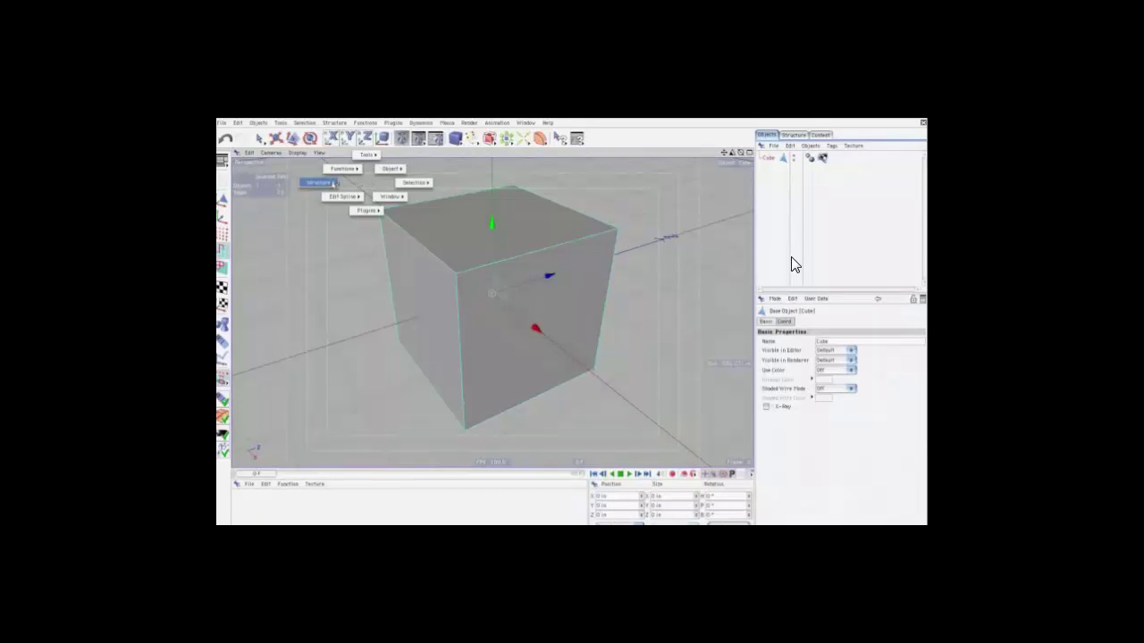
left_click(260, 253)
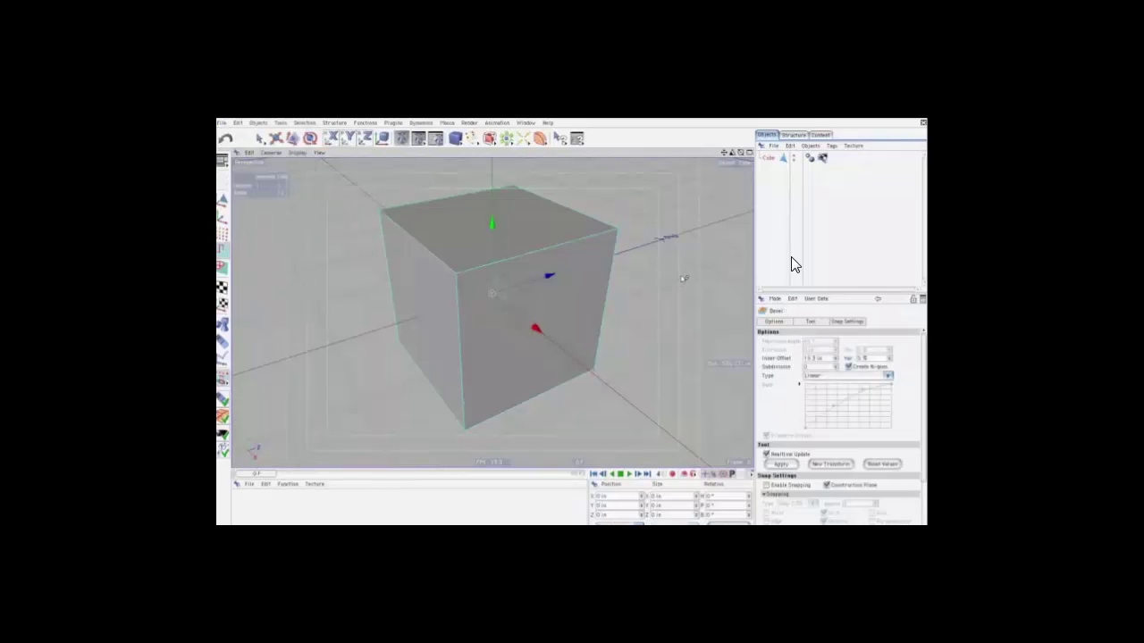
left_click_drag(572, 330, 575, 330)
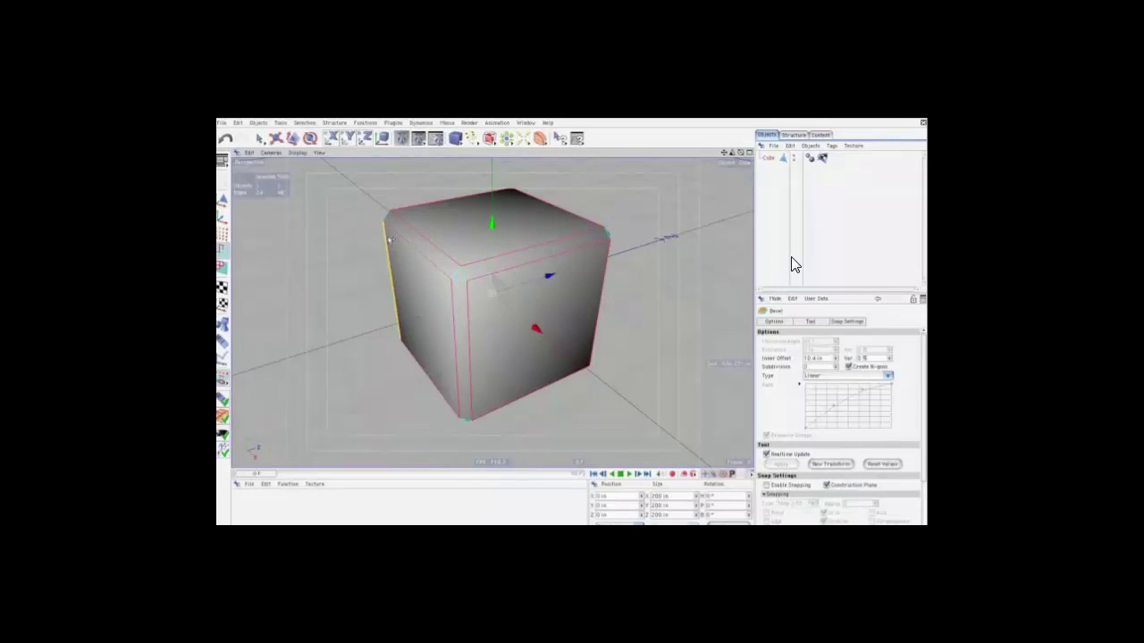
left_click_drag(838, 358, 837, 365)
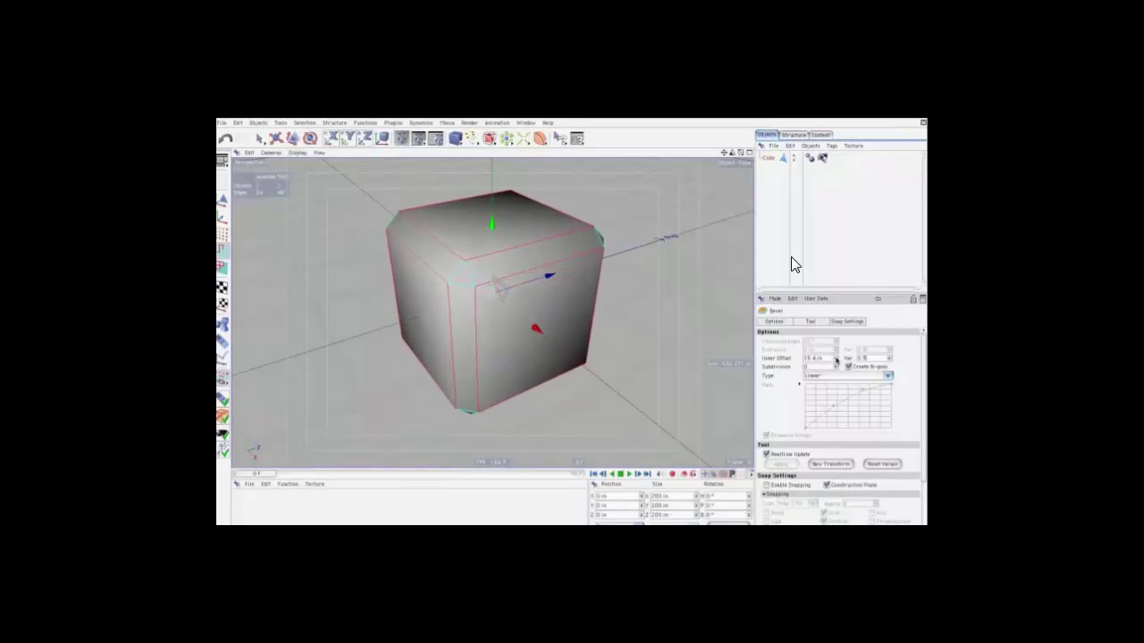
left_click_drag(573, 330, 444, 273)
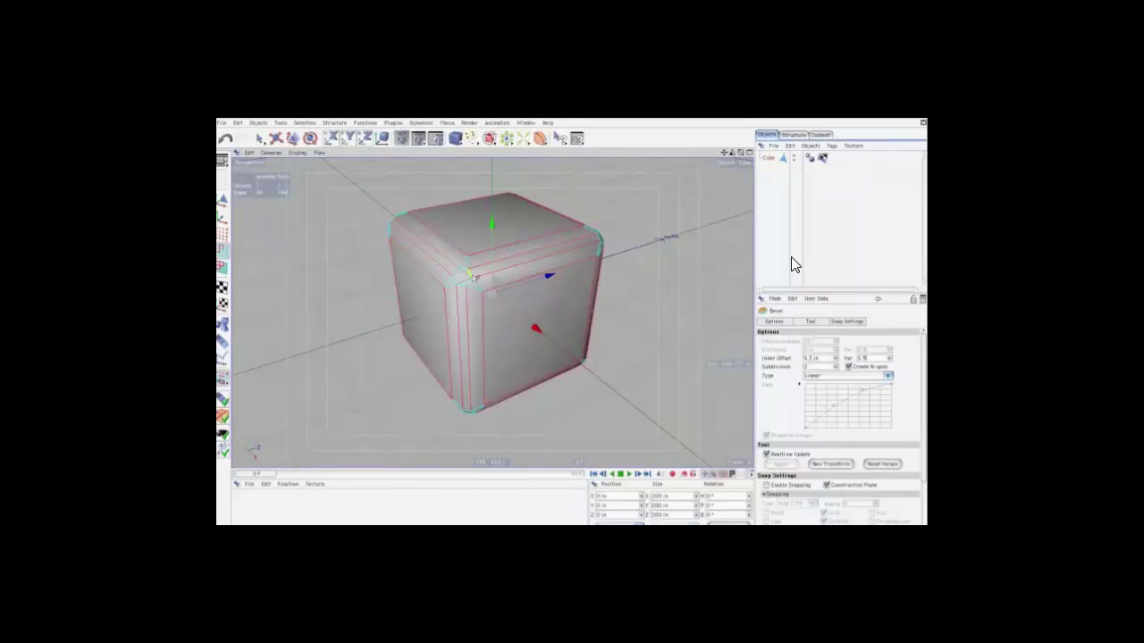
left_click(400, 139)
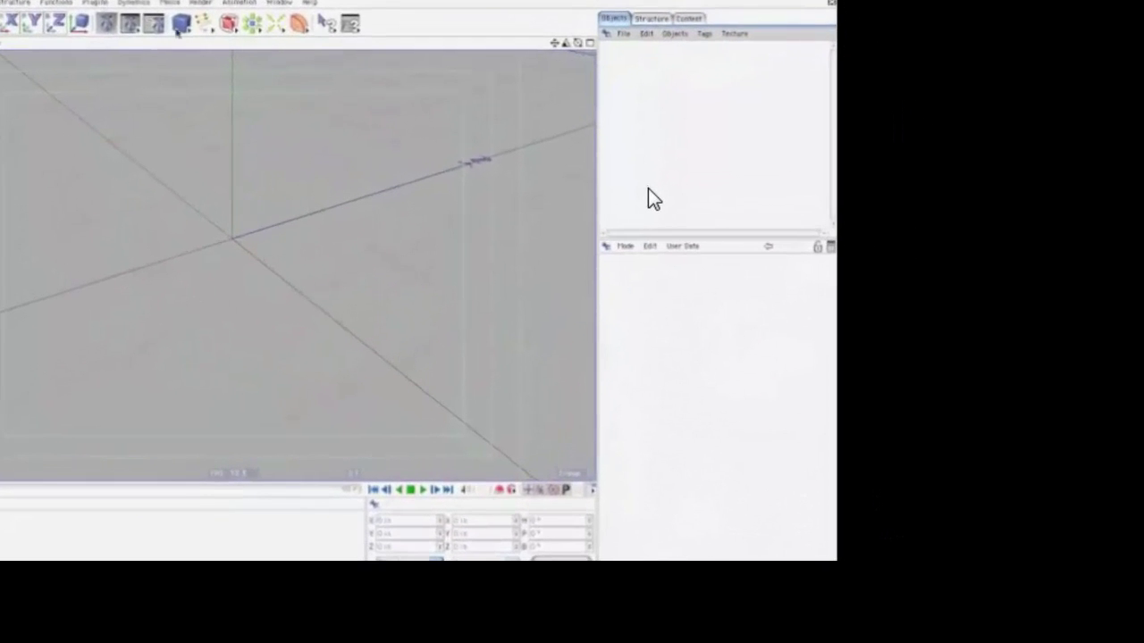
- Add a cube primitive and make it an editable polygon object
left_click(192, 34)
left_click(195, 34)
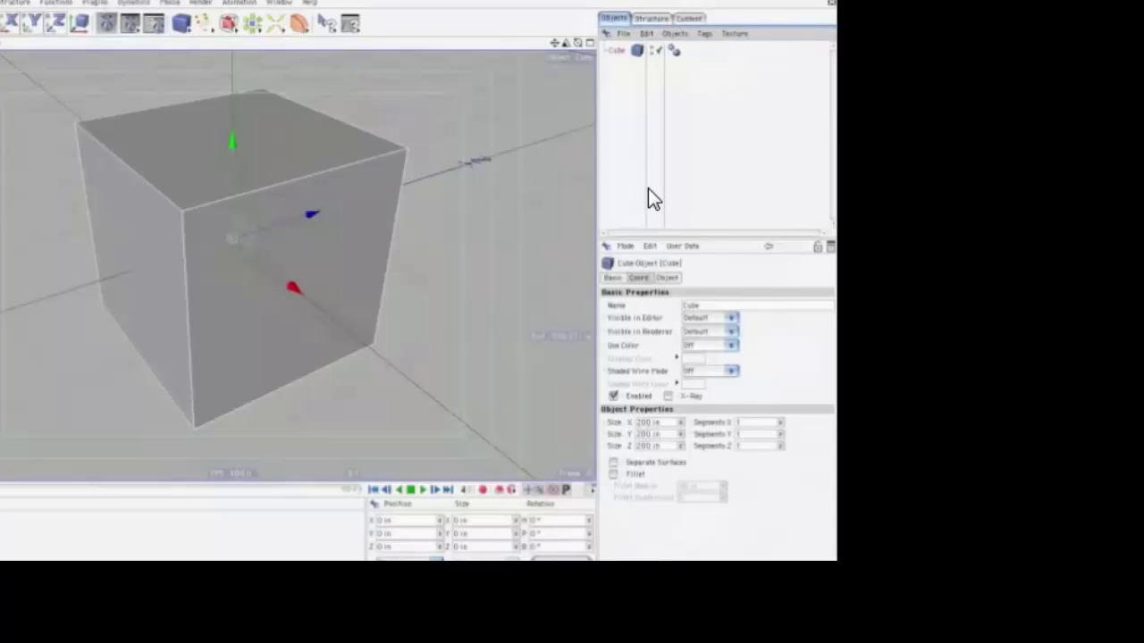
key("c")
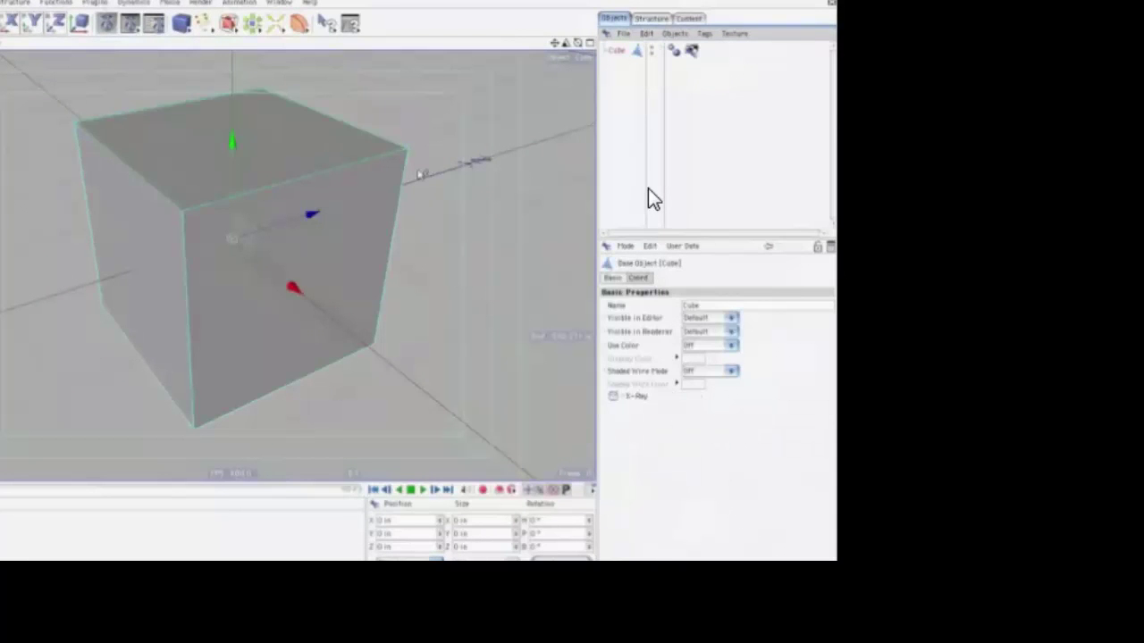
- Bevel all the cube's polygons with inset and extrusion, leaving a cut-away corner block
right_click(418, 175)
left_click(421, 204)
key("ctrl+a")
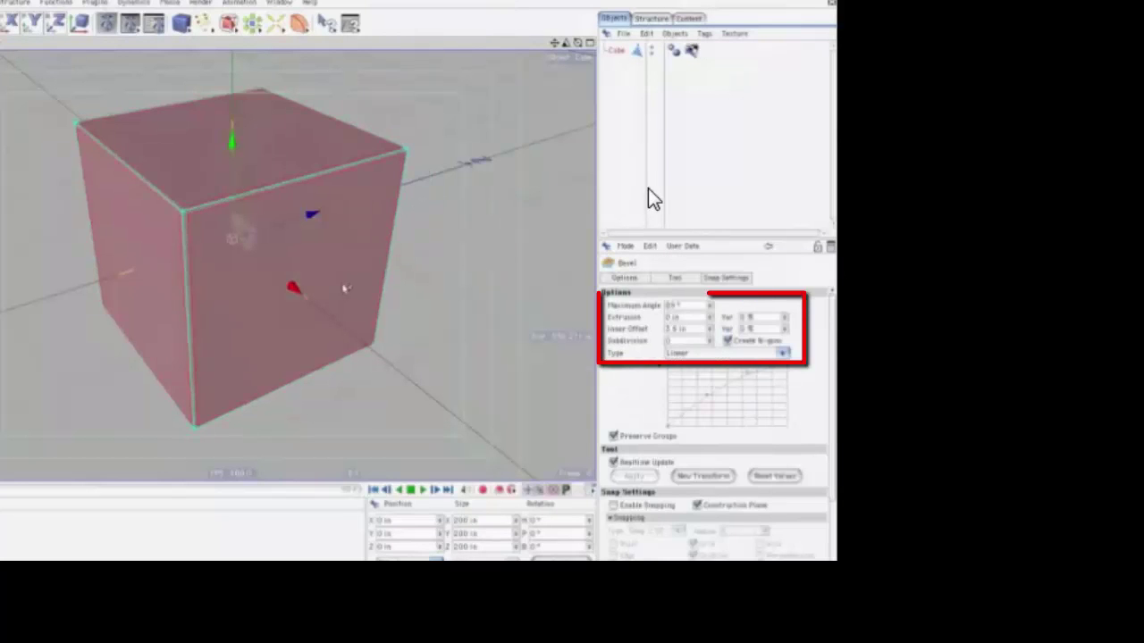
left_click_drag(340, 289, 431, 226)
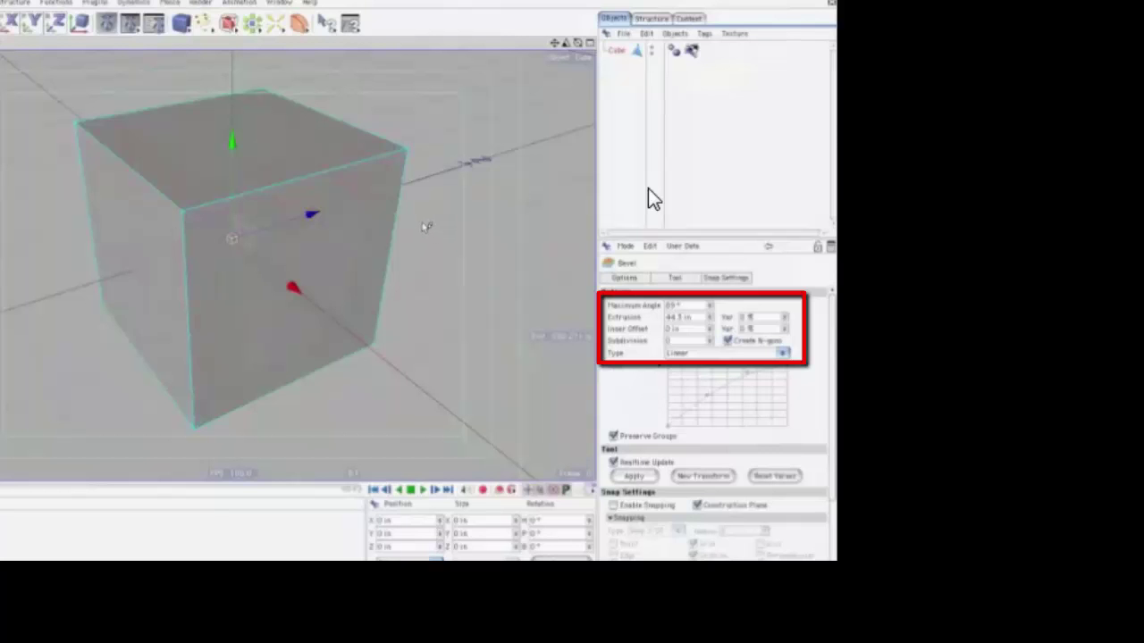
left_click_drag(425, 224, 344, 288)
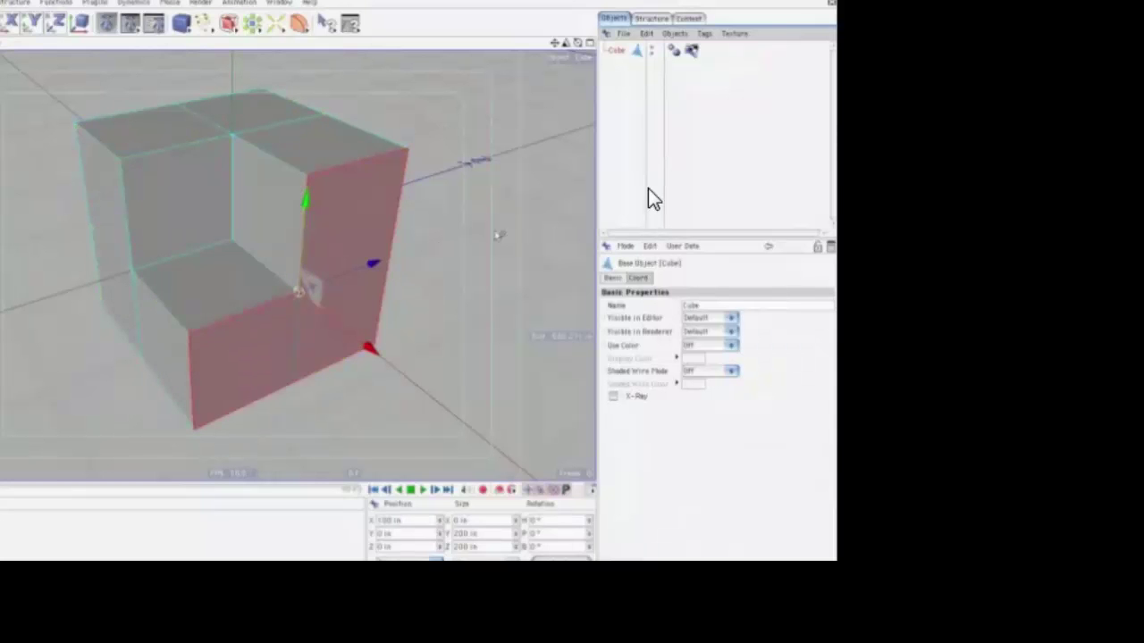
- Clear the face selection and delete the cube's left outer face
key("9")
key("ctrl+shift+a")
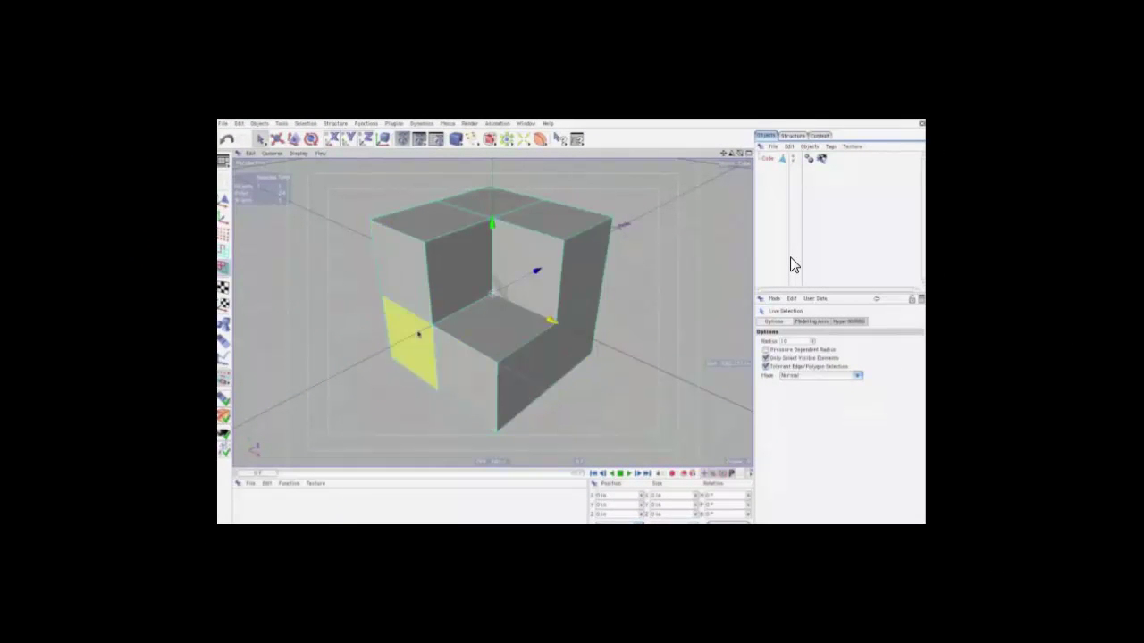
key("Delete")
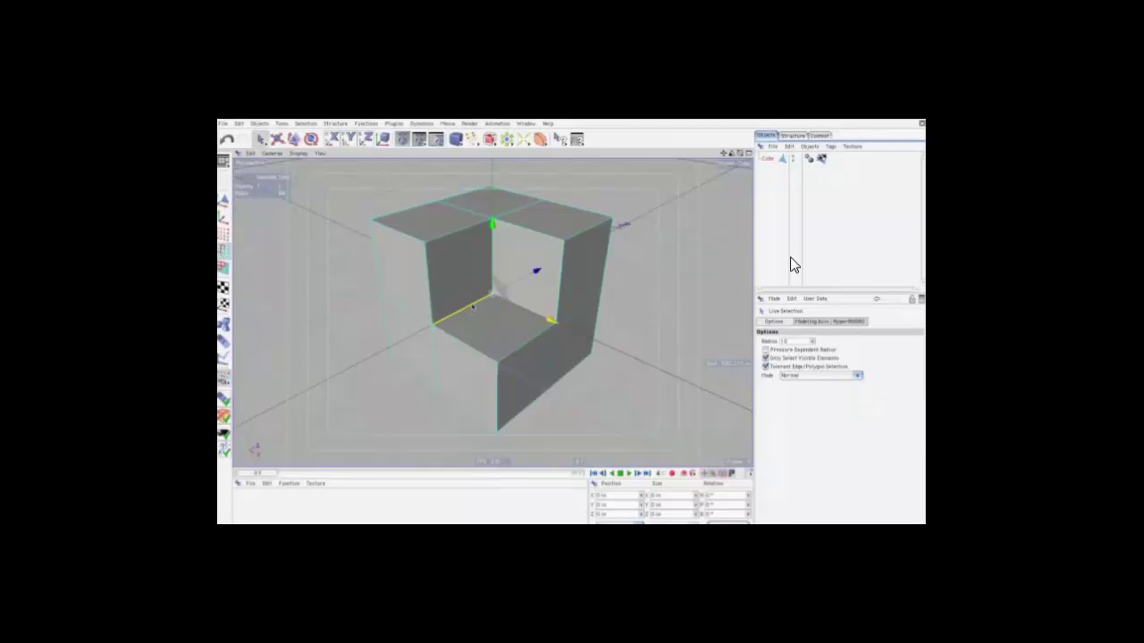
- Select the cut-out's inner edges and round them with a trial bevel
left_click(490, 324)
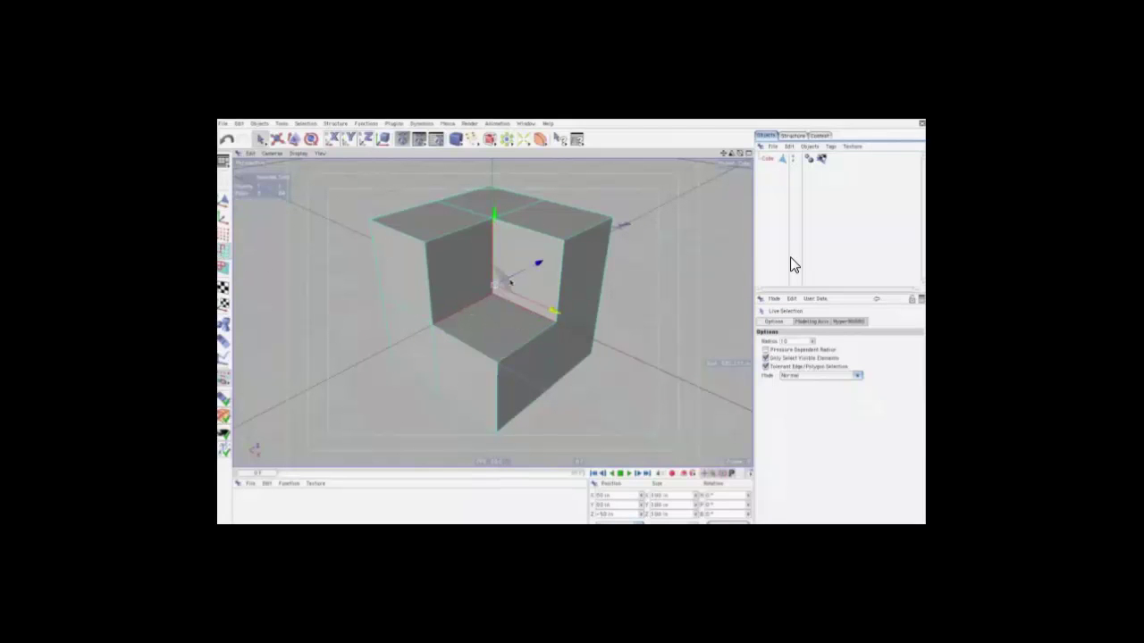
left_click(335, 123)
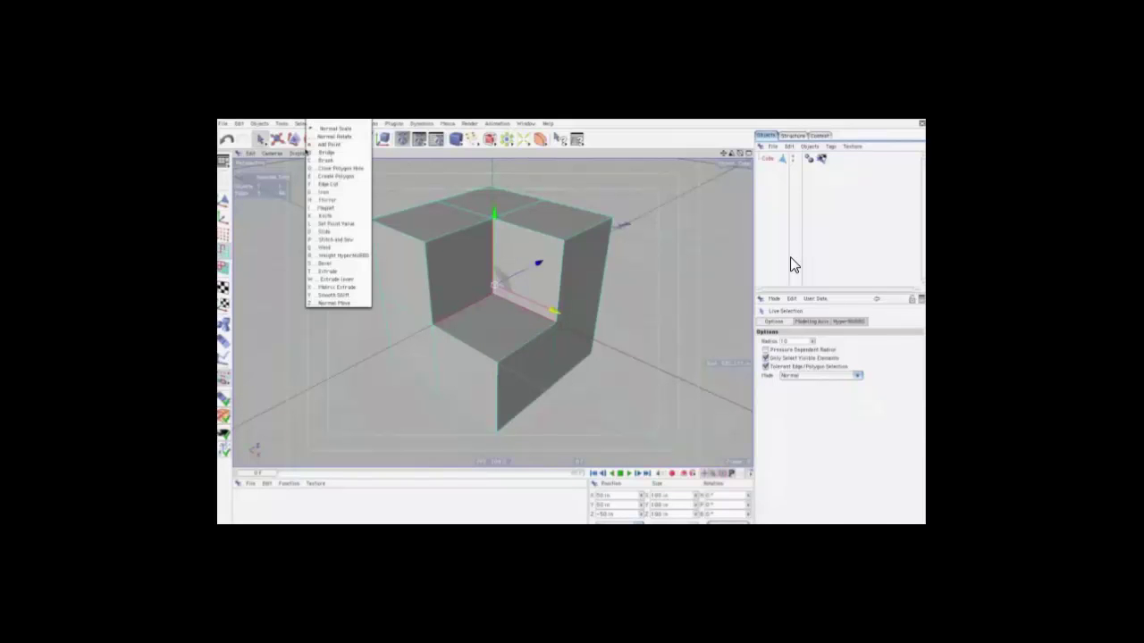
left_click(340, 174)
left_click_drag(633, 309, 602, 311)
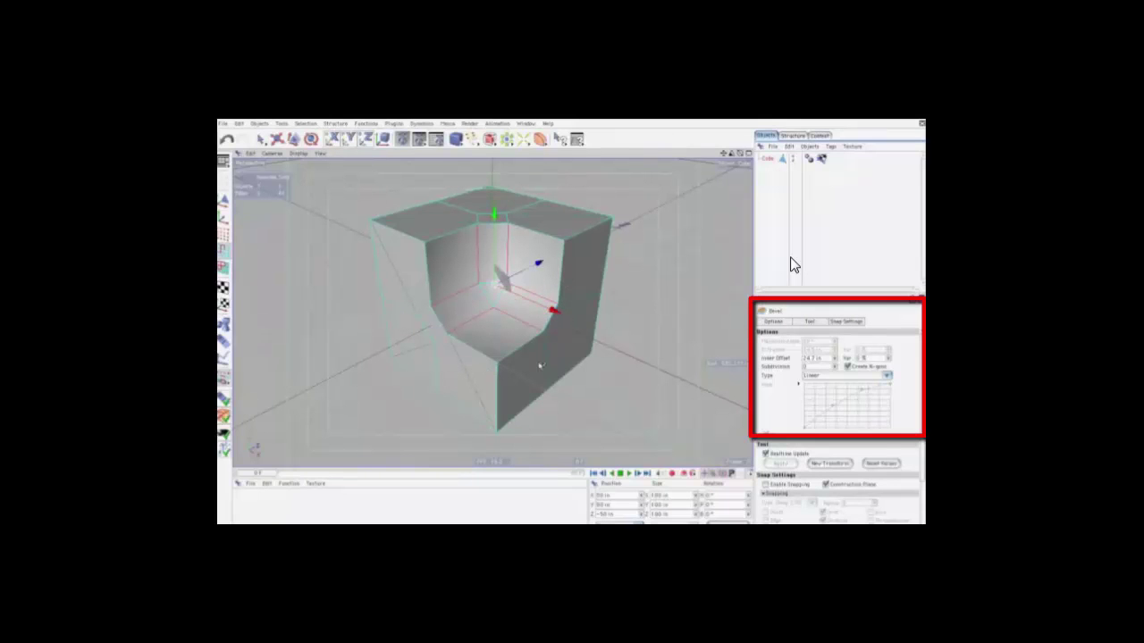
- Delete the lower front face, then undo the trial edits to restore the flat notch
left_click(224, 268)
left_click(260, 139)
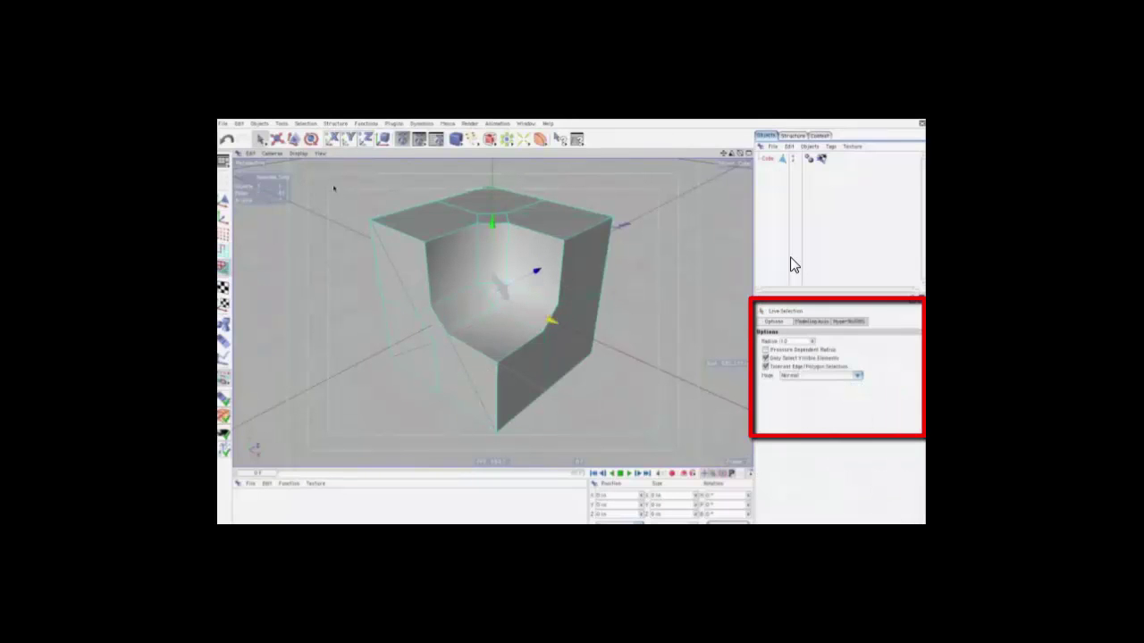
left_click(574, 355)
left_click(480, 396)
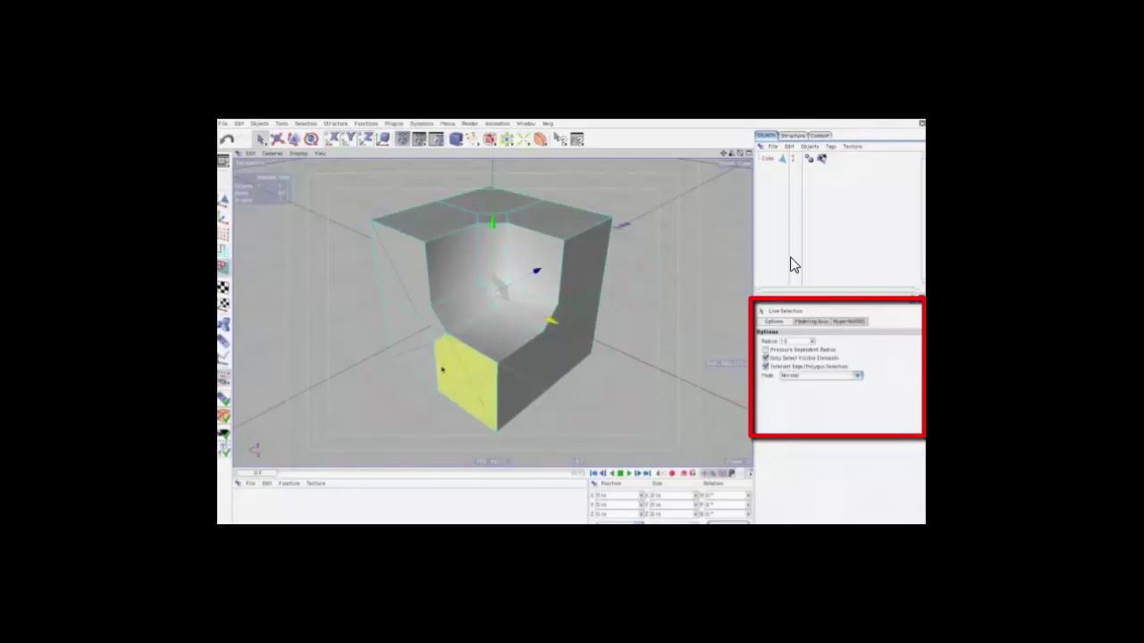
mouse_move(441, 369)
left_mouse_down()
mouse_move(403, 298)
mouse_move(424, 345)
left_mouse_up()
key("Delete")
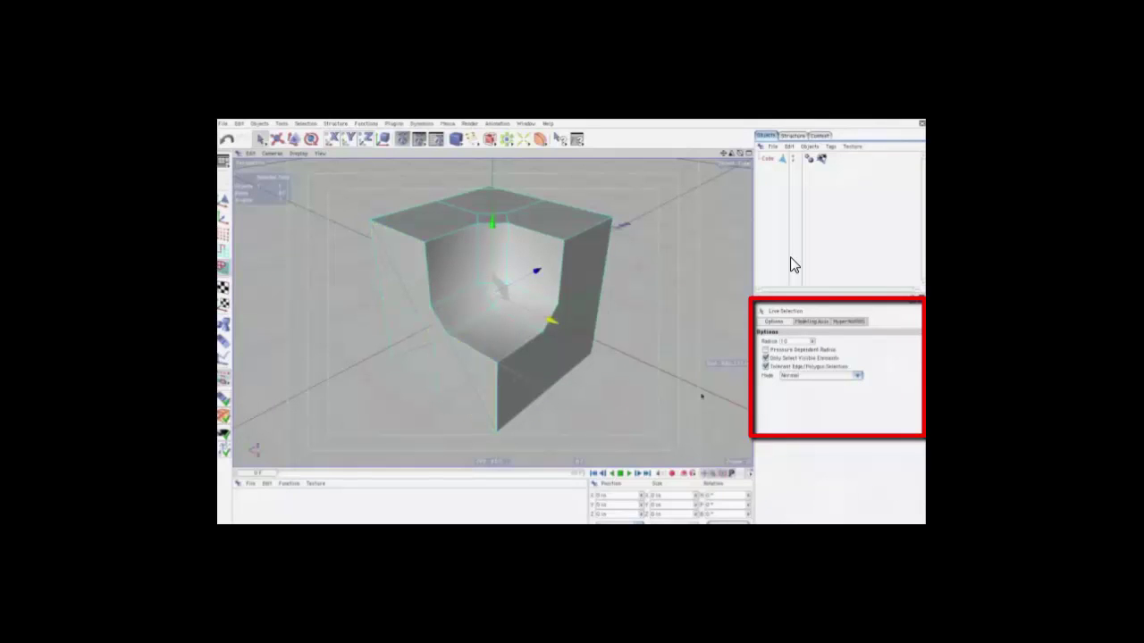
key("ctrl+z")
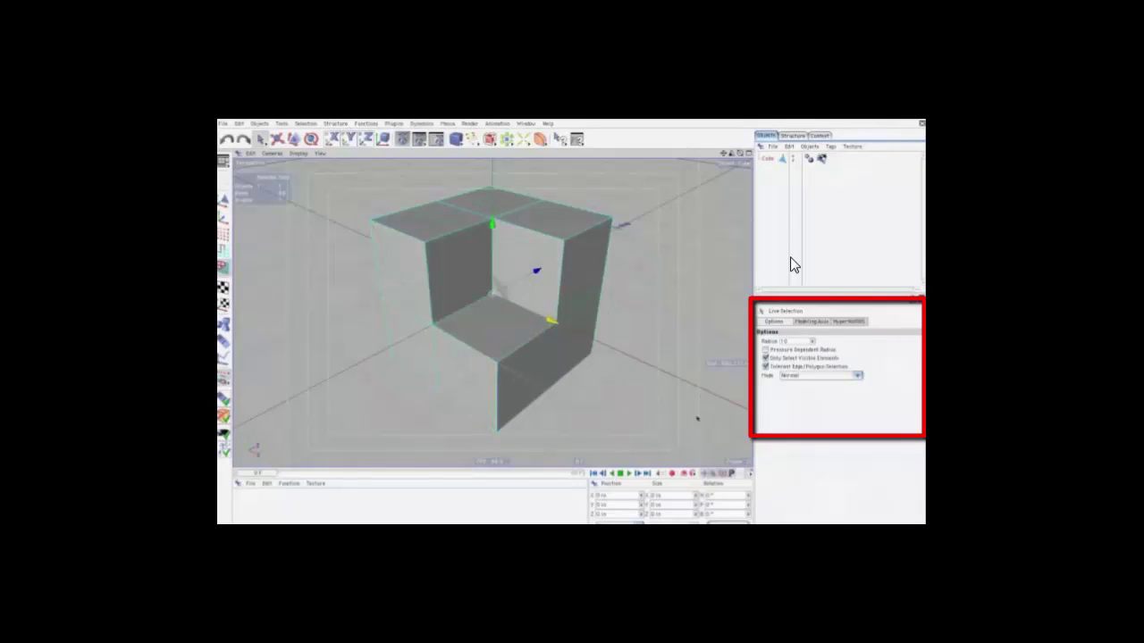
key("ctrl+z")
key("ctrl+z")
key("ctrl+y")
key("ctrl+y")
- Bevel the cut-out's inner edge into a curved scoop, orbit to the left side, and render
left_click(427, 250)
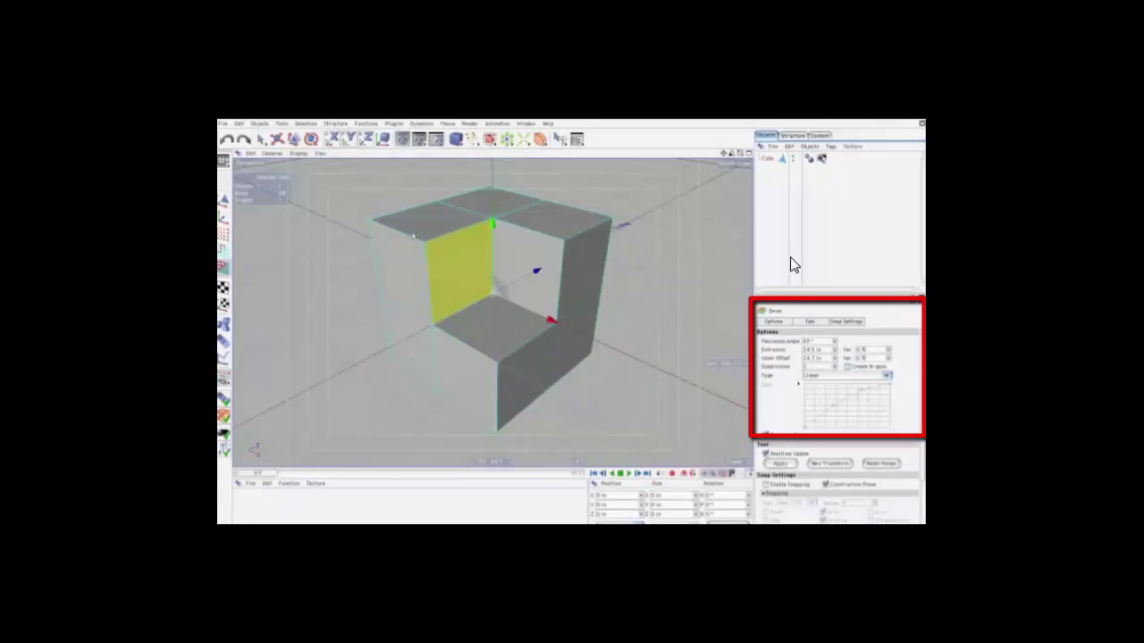
key("space")
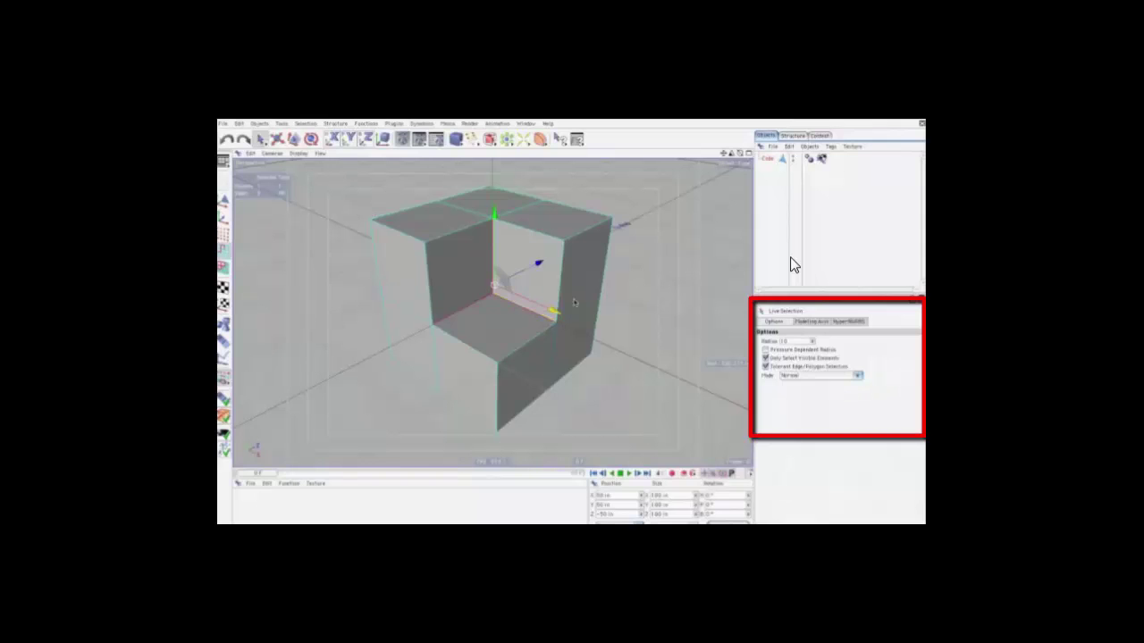
key("space")
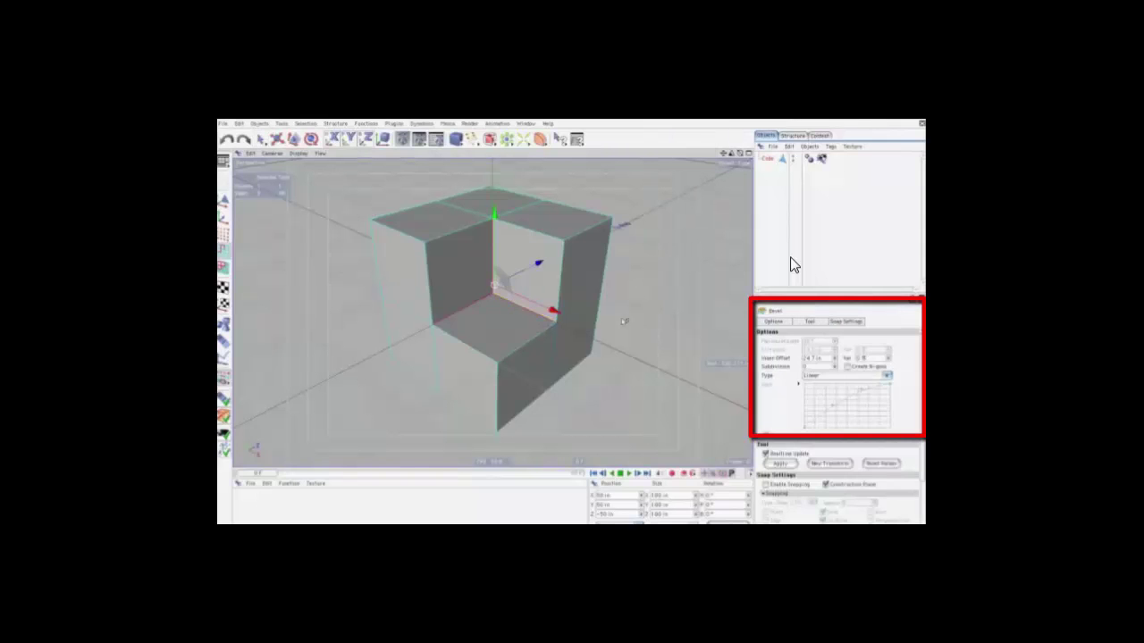
mouse_move(649, 318)
left_mouse_down()
mouse_move(576, 331)
mouse_move(588, 258)
left_mouse_up()
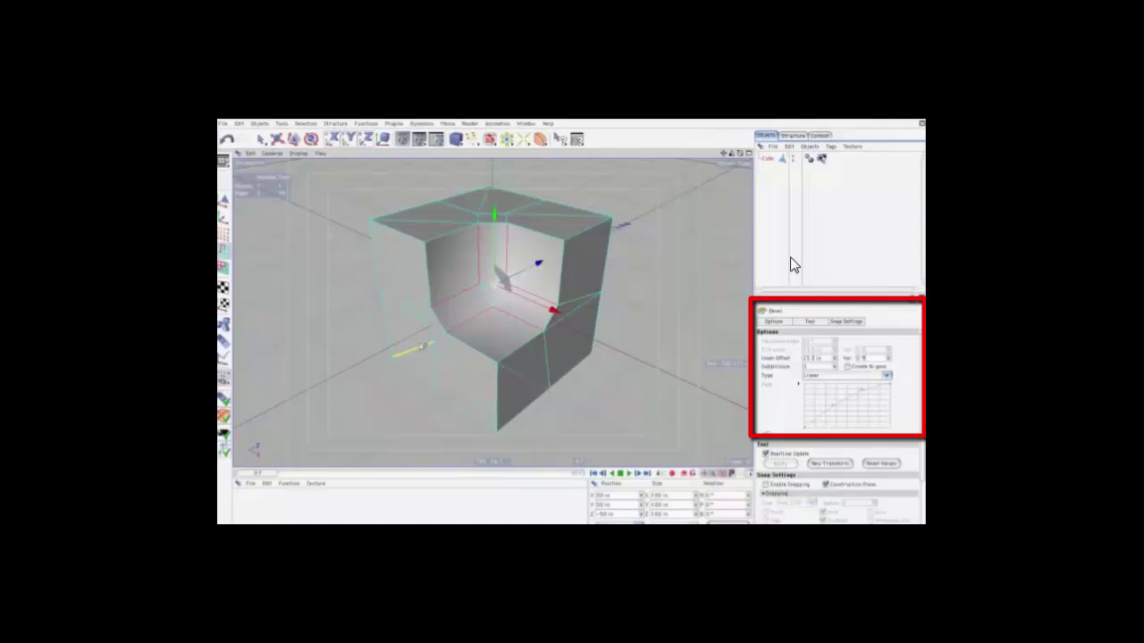
left_click(223, 268)
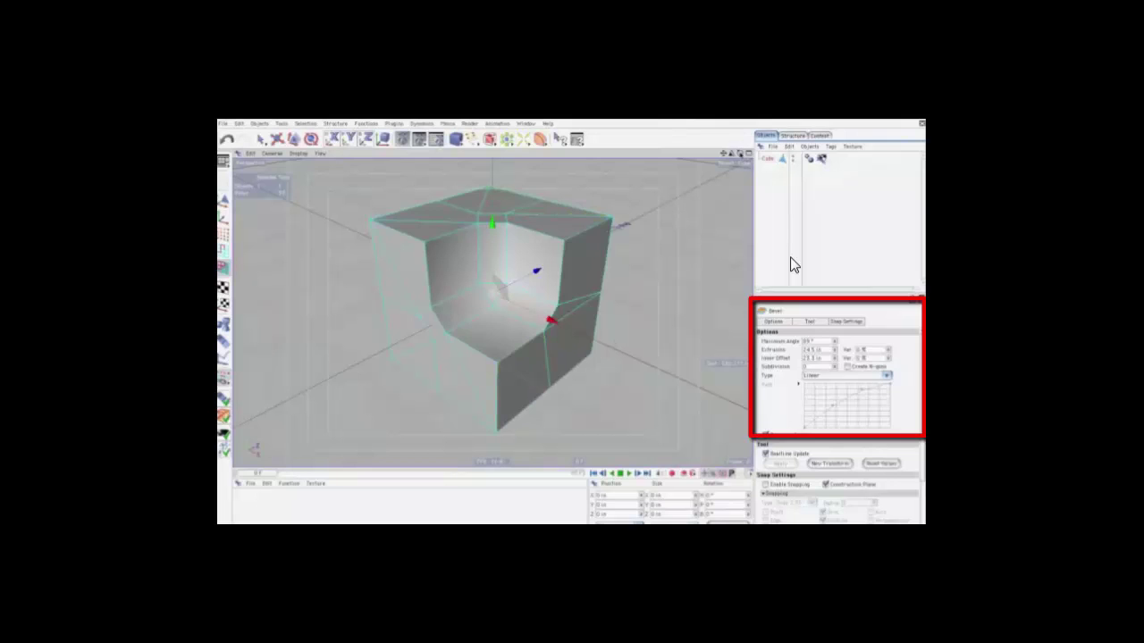
left_click_drag(536, 323, 571, 329, "alt")
left_click(403, 139)
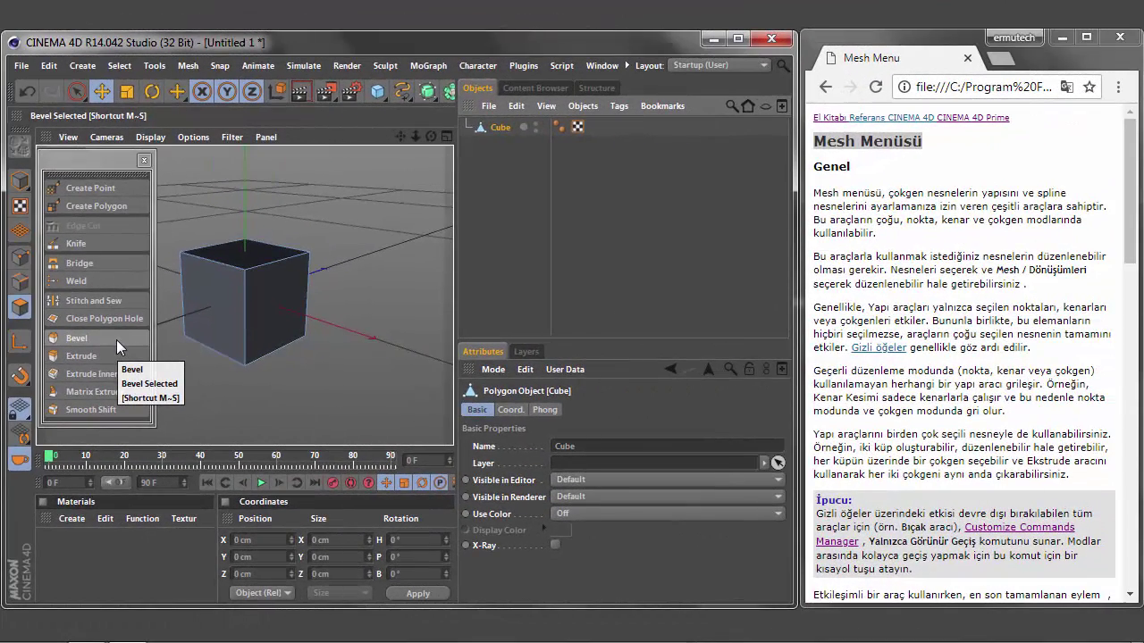
- Dismiss the Mesh palette and close all scenes, answering Hayır to discard Untitled 1's changes
left_click(144, 164)
left_click(21, 66)
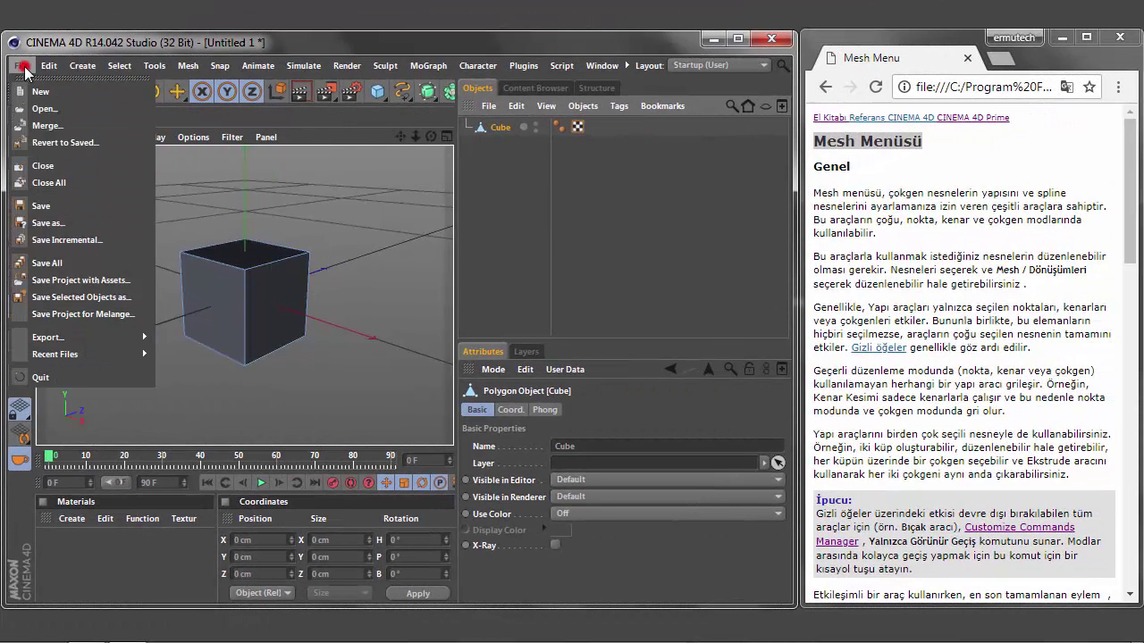
left_click(66, 190)
left_click(599, 400)
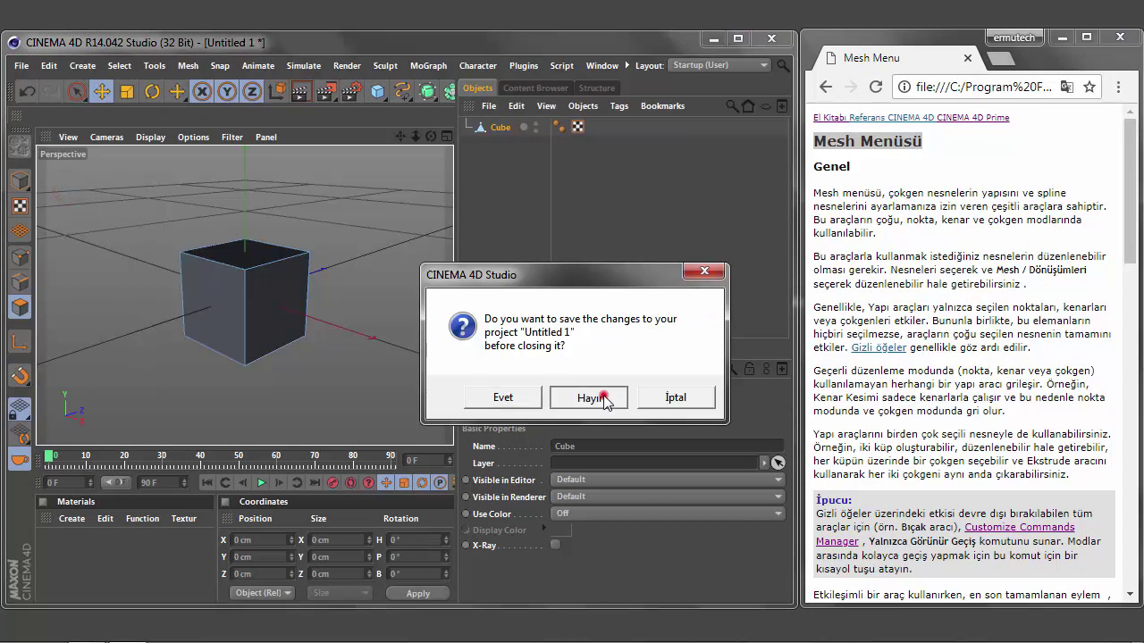